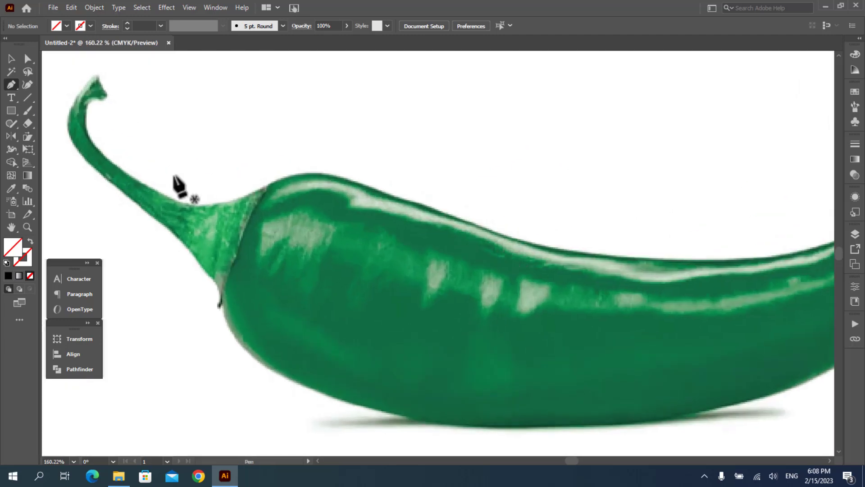
Trace the upper edge of the pepper's body with the Pen tool, from the stem joint to the pointed tip
{"action": "left_click_drag", "start_coordinate": [293, 175], "coordinate": [300, 168]}
{"action": "left_click_drag", "start_coordinate": [385, 192], "coordinate": [427, 210]}
{"action": "left_click_drag", "start_coordinate": [552, 247], "coordinate": [423, 243]}
{"action": "left_click_drag", "start_coordinate": [461, 241], "coordinate": [493, 241]}
{"action": "left_click_drag", "start_coordinate": [615, 224], "coordinate": [650, 210]}
{"action": "left_click_drag", "start_coordinate": [765, 167], "coordinate": [776, 165]}
{"action": "left_click_drag", "start_coordinate": [780, 184], "coordinate": [774, 218]}
{"action": "key", "text": "ctrl+z"}
Continue the Pen path along the pepper's underside from the pointed tip back towards the stem end
{"action": "left_click_drag", "start_coordinate": [688, 301], "coordinate": [642, 333]}
{"action": "left_click_drag", "start_coordinate": [493, 341], "coordinate": [565, 273]}
{"action": "left_click_drag", "start_coordinate": [561, 323], "coordinate": [475, 336]}
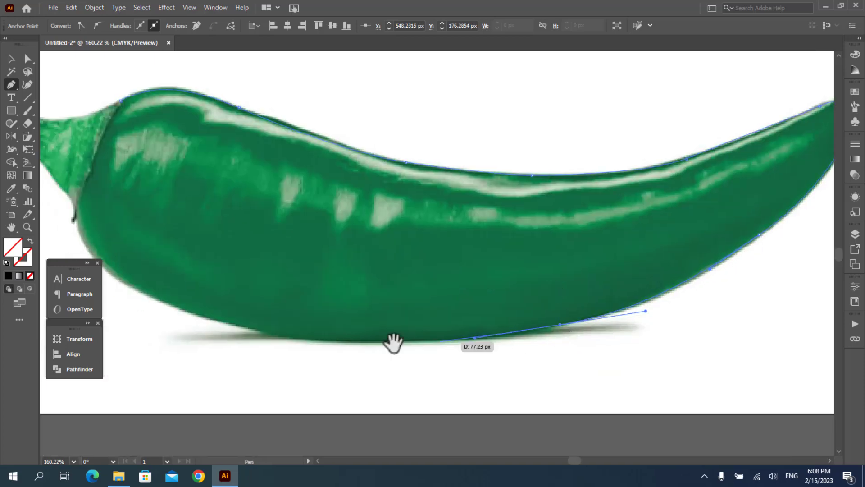
{"action": "left_click_drag", "start_coordinate": [393, 344], "coordinate": [487, 354]}
{"action": "left_click_drag", "start_coordinate": [380, 345], "coordinate": [324, 336]}
{"action": "left_click_drag", "start_coordinate": [218, 291], "coordinate": [198, 277]}
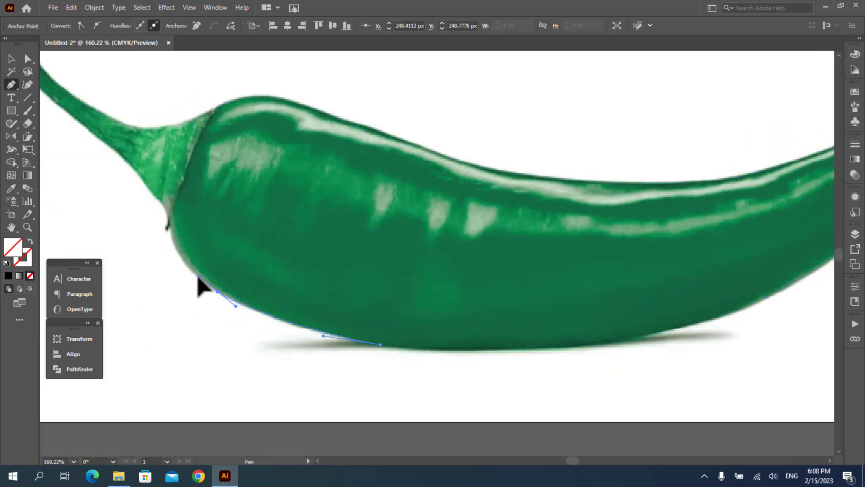
Extend the path around the pepper's base and up the outer edge of the stem to its tip
{"action": "left_click_drag", "start_coordinate": [168, 221], "coordinate": [155, 176]}
{"action": "left_click_drag", "start_coordinate": [154, 176], "coordinate": [155, 159]}
{"action": "left_click_drag", "start_coordinate": [144, 151], "coordinate": [225, 185]}
{"action": "left_click_drag", "start_coordinate": [200, 131], "coordinate": [208, 99]}
{"action": "key", "text": "ctrl+z"}
{"action": "left_click_drag", "start_coordinate": [200, 153], "coordinate": [203, 145]}
{"action": "left_click_drag", "start_coordinate": [229, 95], "coordinate": [264, 77]}
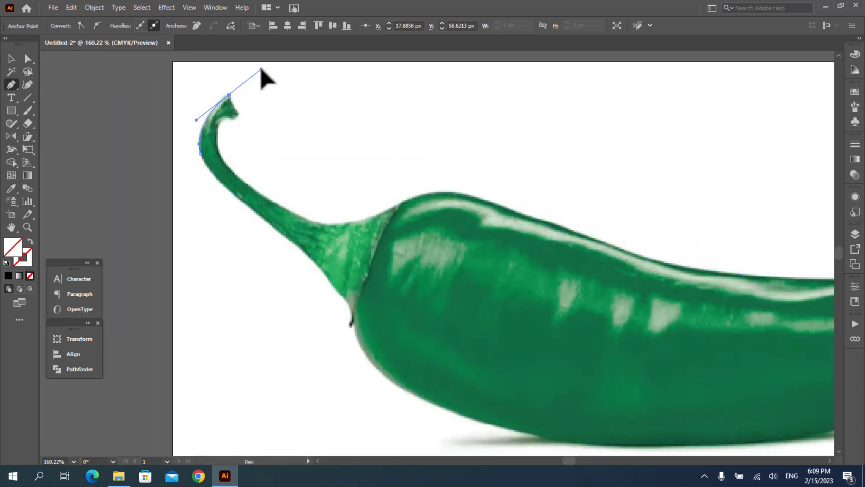
Trace the stem's cut end and inner edge, and close the path at the starting point on the body
{"action": "left_click_drag", "start_coordinate": [235, 112], "coordinate": [256, 194]}
{"action": "left_click", "coordinate": [234, 119]}
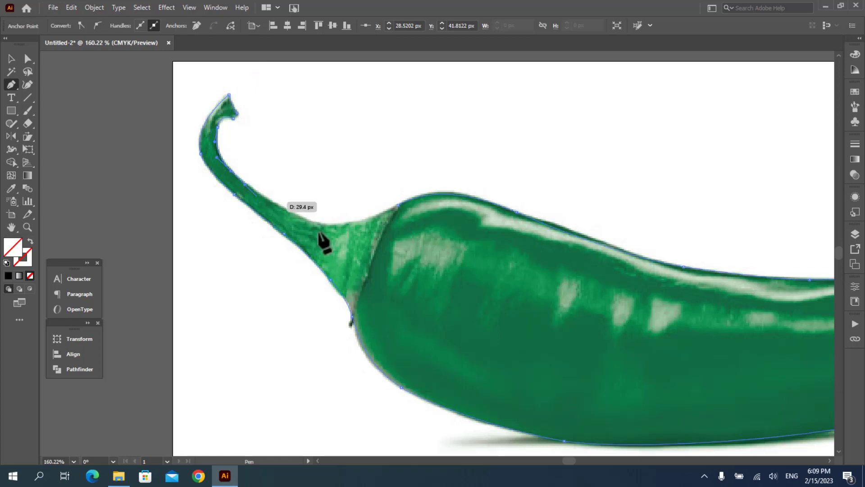
{"action": "left_click_drag", "start_coordinate": [315, 223], "coordinate": [332, 225]}
{"action": "left_click_drag", "start_coordinate": [398, 205], "coordinate": [431, 184]}
Fill the traced pepper outline with a light orange swatch and deselect it
{"action": "left_click", "coordinate": [11, 58]}
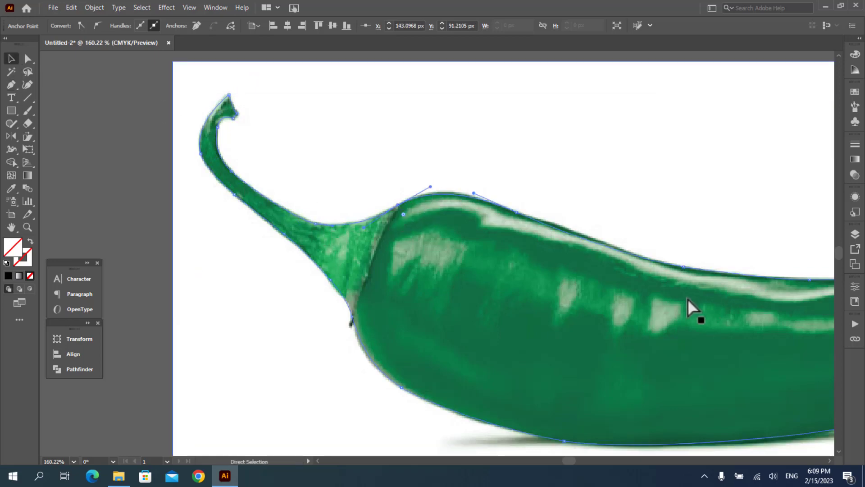
{"action": "left_click", "coordinate": [491, 318], "text": "ctrl+alt"}
{"action": "left_click", "coordinate": [473, 307], "text": "ctrl+alt"}
{"action": "left_click", "coordinate": [468, 296], "text": "ctrl+alt"}
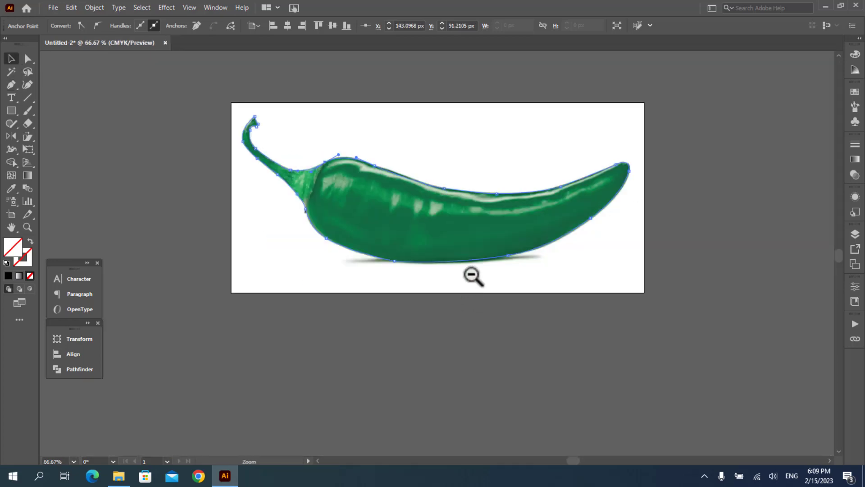
{"action": "left_click", "coordinate": [857, 93]}
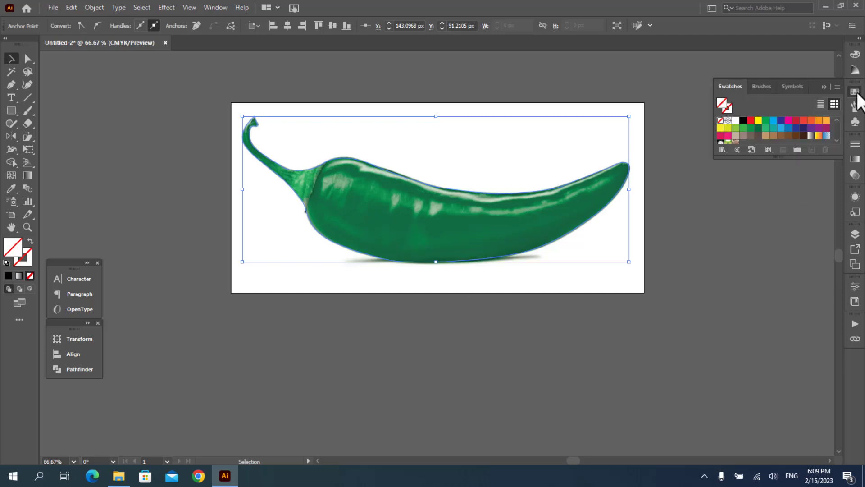
{"action": "left_click", "coordinate": [827, 120]}
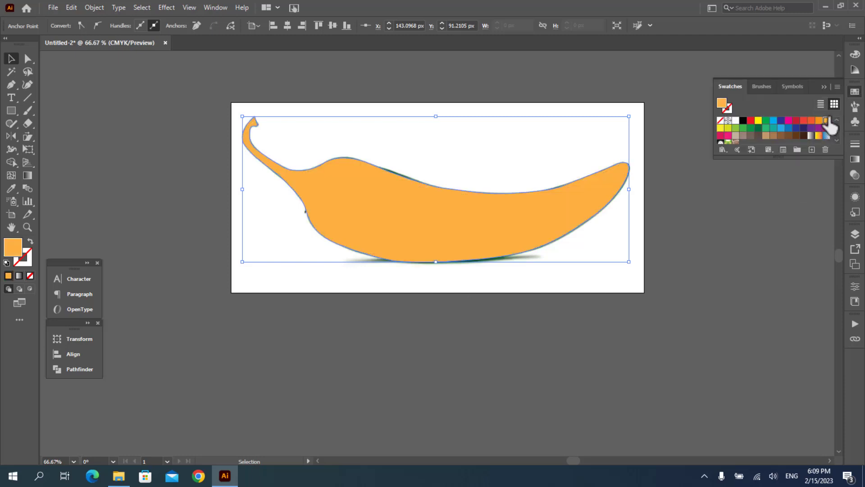
{"action": "left_click", "coordinate": [824, 85]}
{"action": "left_click", "coordinate": [735, 219]}
Add the text GREEN in the Impact font, enlarged to about 82 pt and placed over the pepper's body
{"action": "left_click", "coordinate": [12, 98]}
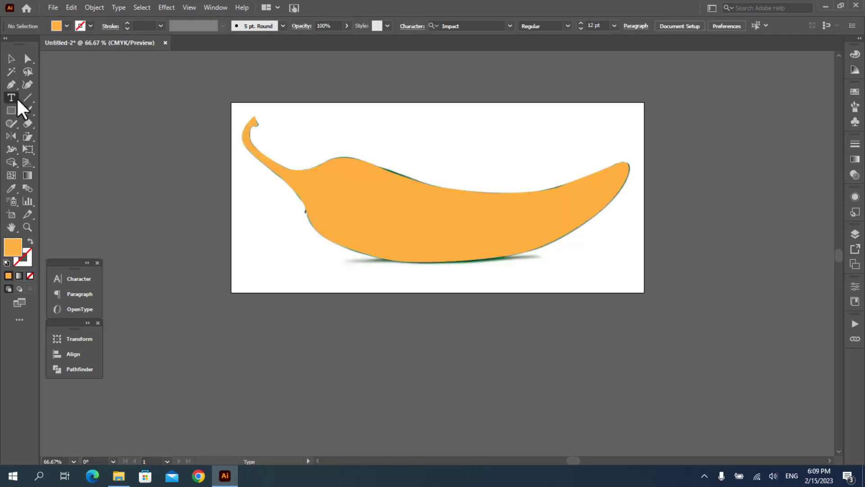
{"action": "left_click", "coordinate": [410, 121]}
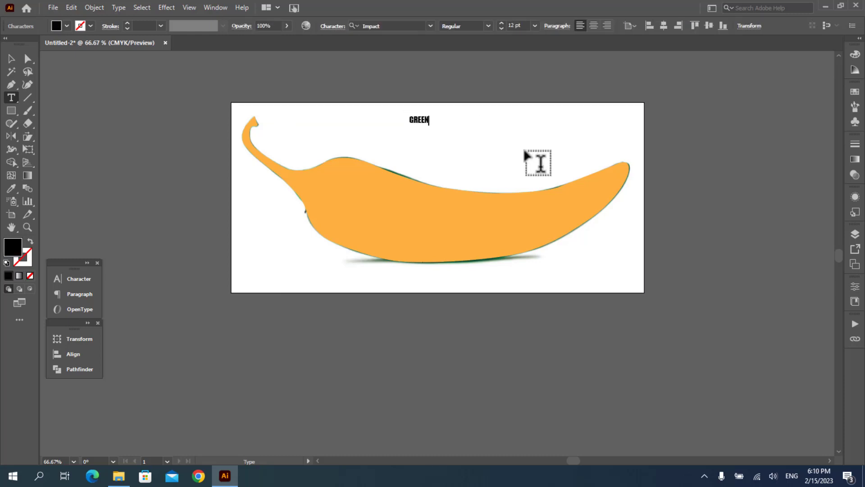
{"action": "left_click", "coordinate": [11, 58]}
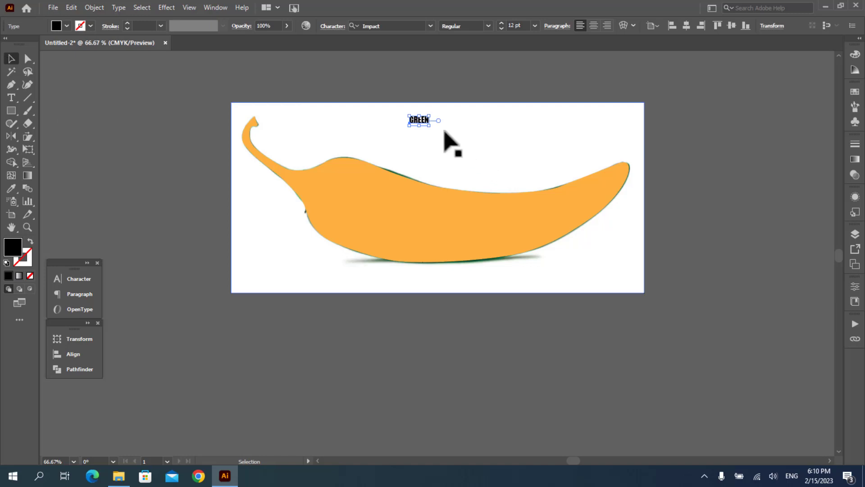
{"action": "left_click_drag", "start_coordinate": [428, 126], "coordinate": [614, 180]}
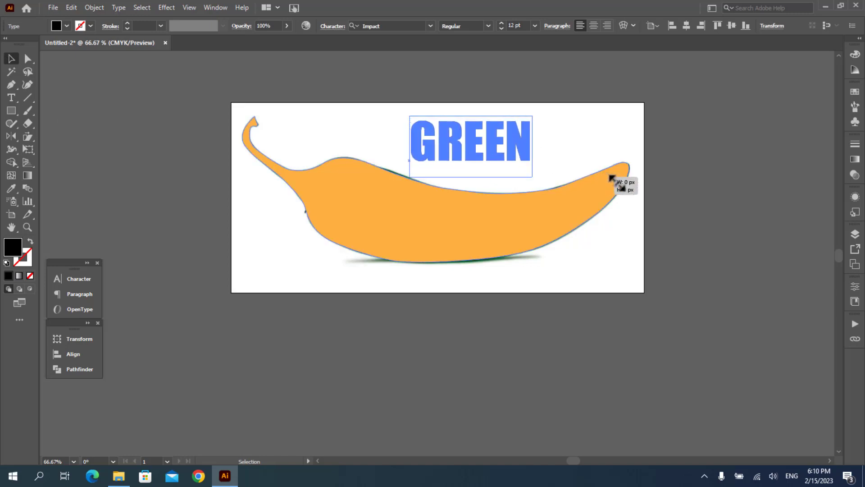
{"action": "left_click_drag", "start_coordinate": [484, 149], "coordinate": [413, 199]}
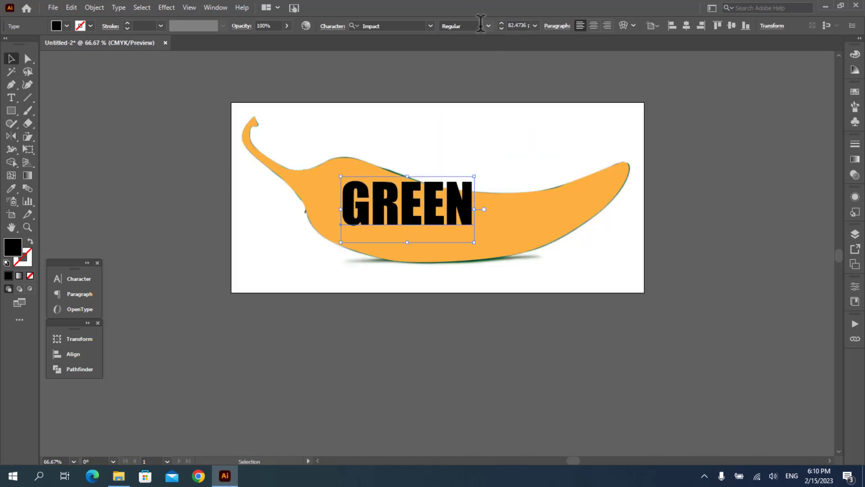
{"action": "left_click", "coordinate": [424, 24]}
{"action": "left_click", "coordinate": [431, 25]}
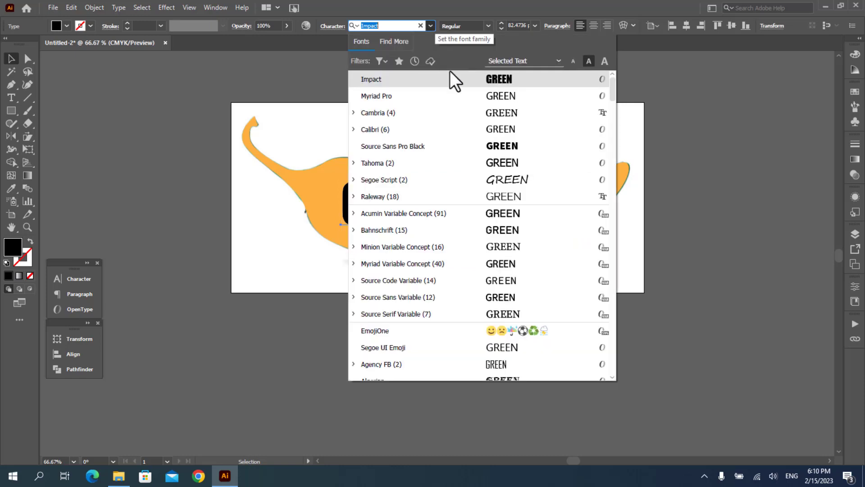
{"action": "left_click", "coordinate": [525, 79]}
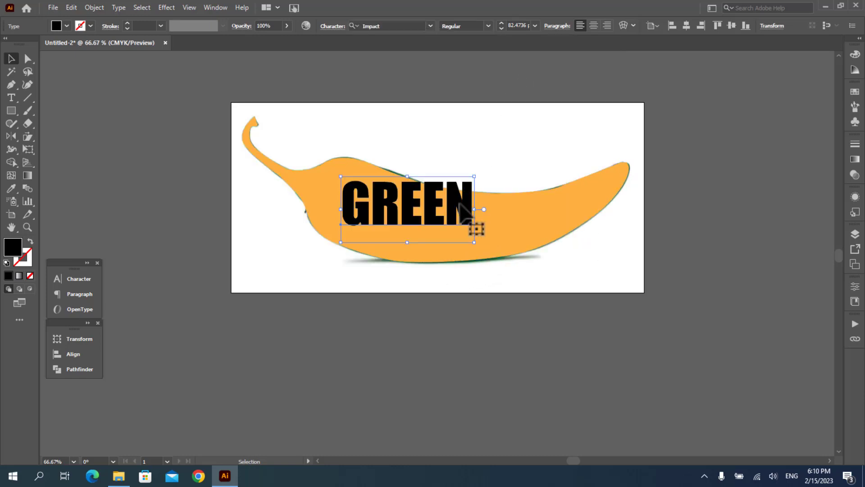
Enlarge the GREEN text to about 97 pt and tilt it slightly clockwise to follow the pepper's slope
{"action": "left_click_drag", "start_coordinate": [460, 204], "coordinate": [510, 225]}
{"action": "left_click_drag", "start_coordinate": [512, 178], "coordinate": [521, 185]}
{"action": "left_click_drag", "start_coordinate": [462, 220], "coordinate": [456, 225]}
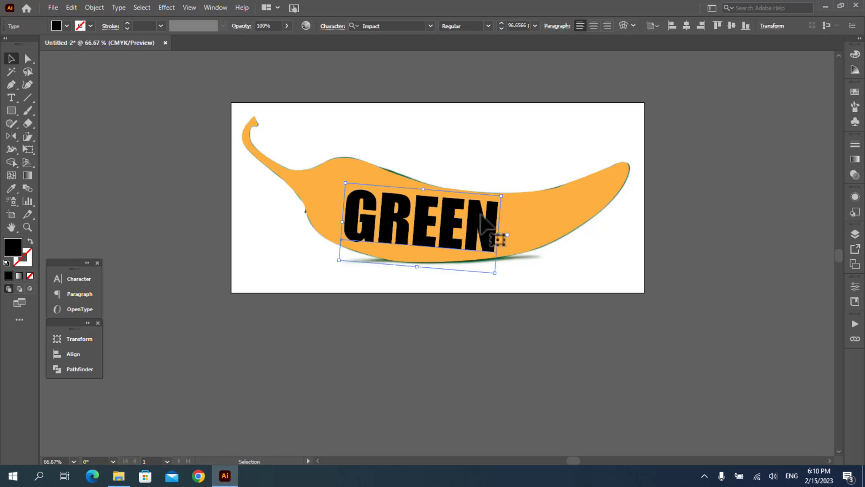
Apply a horizontal Bulge warp to the GREEN text with -26% horizontal and 6% vertical distortion, adjusting the bend to suit the pepper
{"action": "left_click", "coordinate": [165, 8]}
{"action": "mouse_move", "coordinate": [222, 147]}
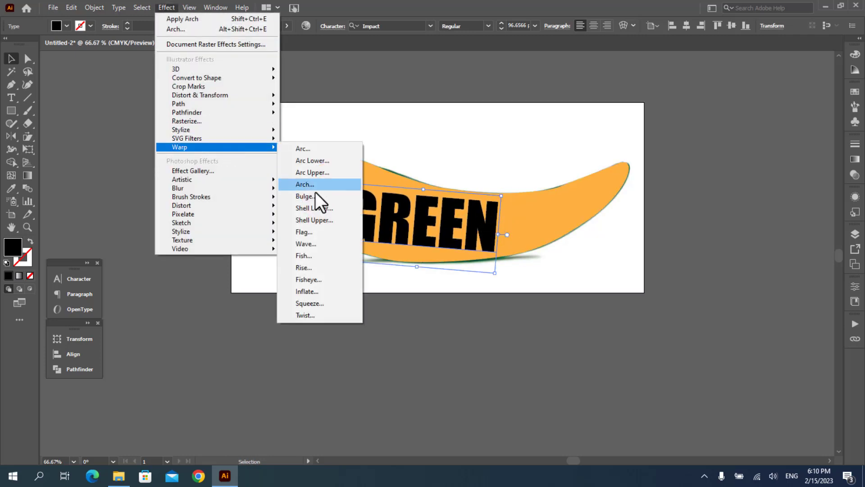
{"action": "left_click", "coordinate": [303, 196]}
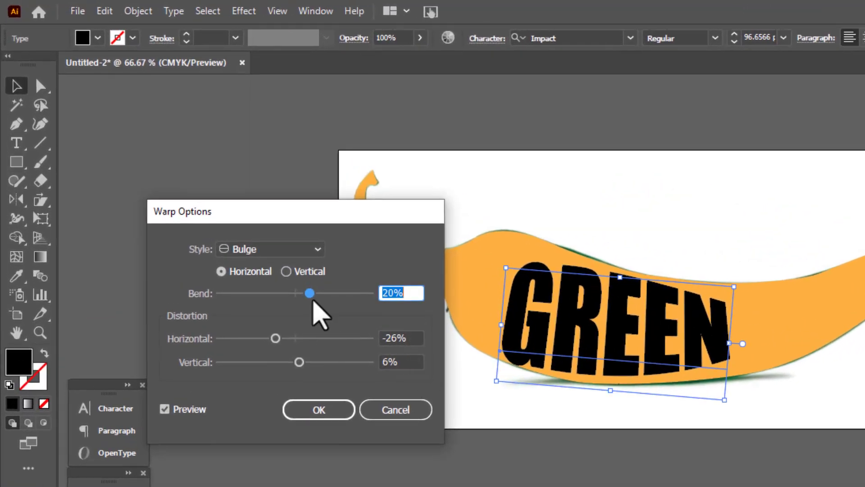
{"action": "mouse_move", "coordinate": [311, 294]}
{"action": "left_mouse_down"}
{"action": "mouse_move", "coordinate": [344, 294]}
{"action": "mouse_move", "coordinate": [318, 293]}
{"action": "left_mouse_up"}
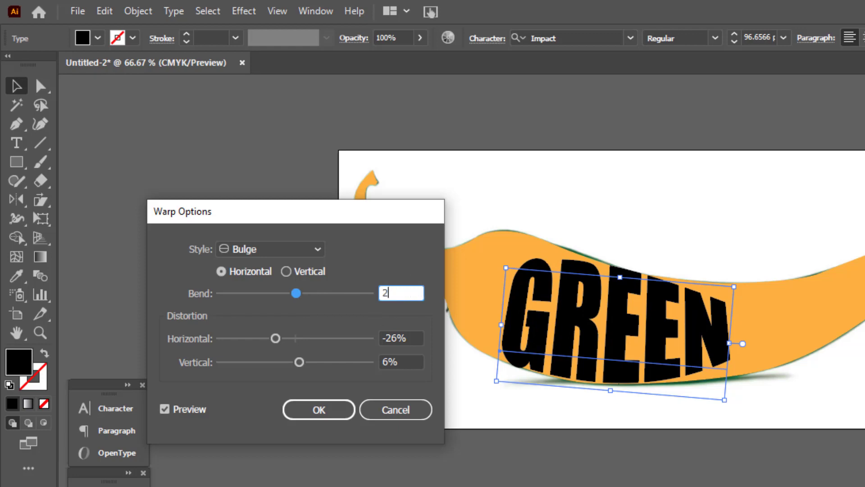
{"action": "key", "text": "Return"}
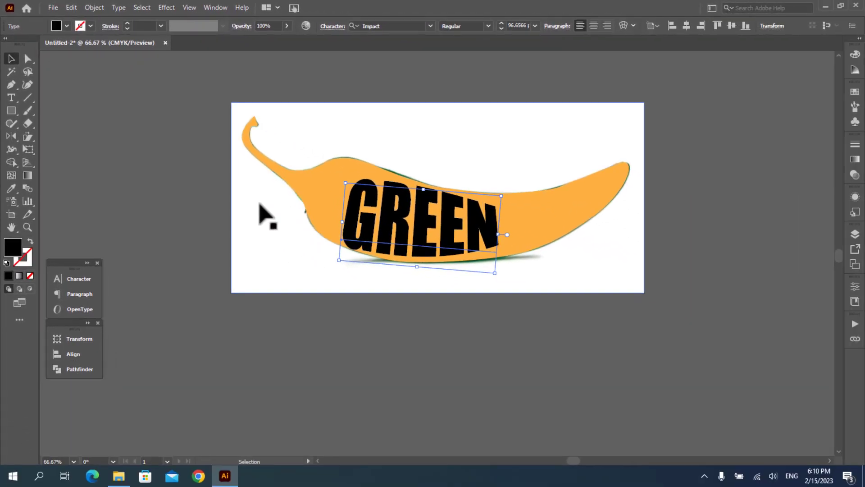
Enlarge the warped text to about 107 pt, adjust its tilt and reposition it within the pepper's body
{"action": "left_click", "coordinate": [217, 183]}
{"action": "left_click", "coordinate": [419, 226], "text": "ctrl"}
{"action": "left_click", "coordinate": [413, 238]}
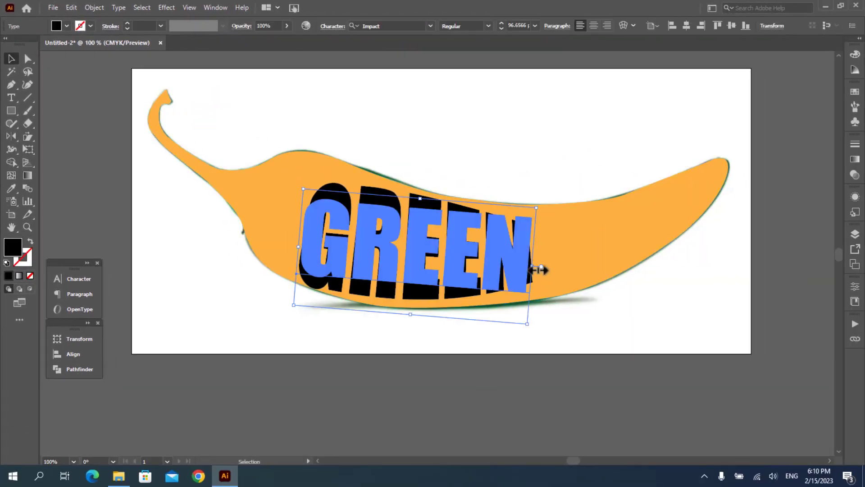
{"action": "left_click_drag", "start_coordinate": [533, 266], "coordinate": [552, 268]}
{"action": "mouse_move", "coordinate": [563, 209]}
{"action": "left_mouse_down"}
{"action": "mouse_move", "coordinate": [579, 198]}
{"action": "mouse_move", "coordinate": [561, 202]}
{"action": "left_mouse_up"}
{"action": "left_click_drag", "start_coordinate": [445, 256], "coordinate": [392, 311]}
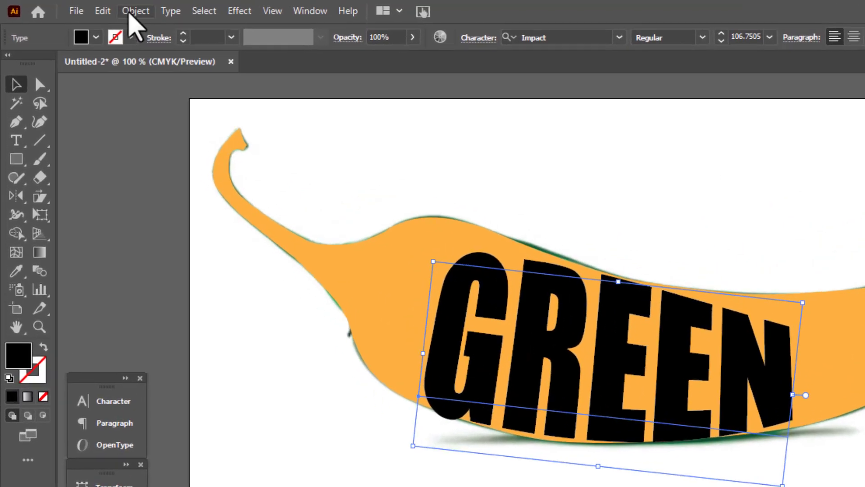
Expand the warped text's appearance and convert it to editable outlines
{"action": "left_click", "coordinate": [131, 13]}
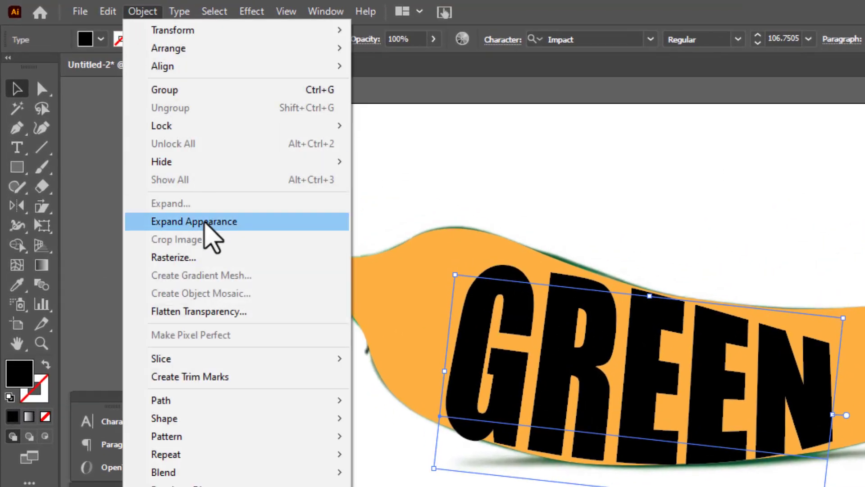
{"action": "left_click", "coordinate": [194, 209]}
{"action": "left_click", "coordinate": [143, 12]}
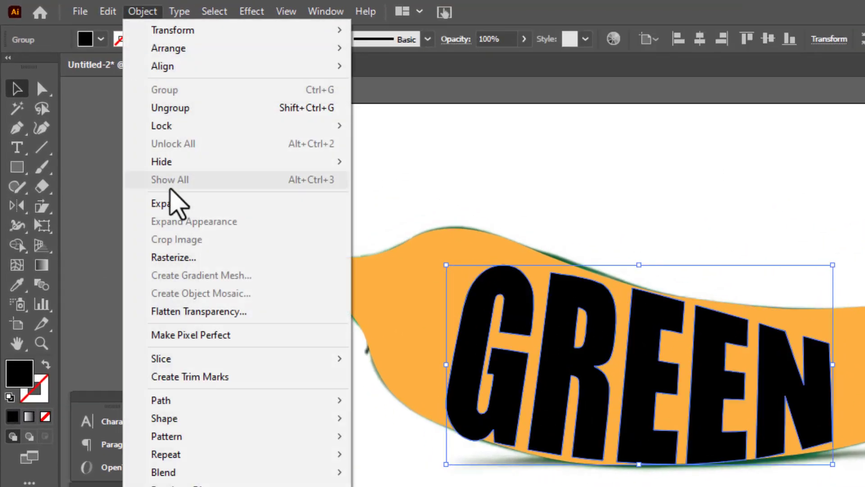
{"action": "left_click", "coordinate": [172, 203]}
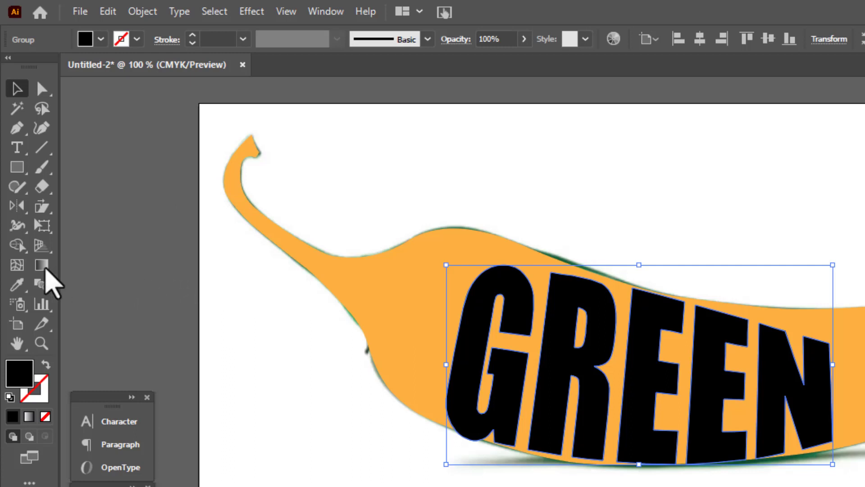
Push the letters' upper and lower edges out to the pepper's outline with the Warp tool
{"action": "left_click", "coordinate": [18, 228]}
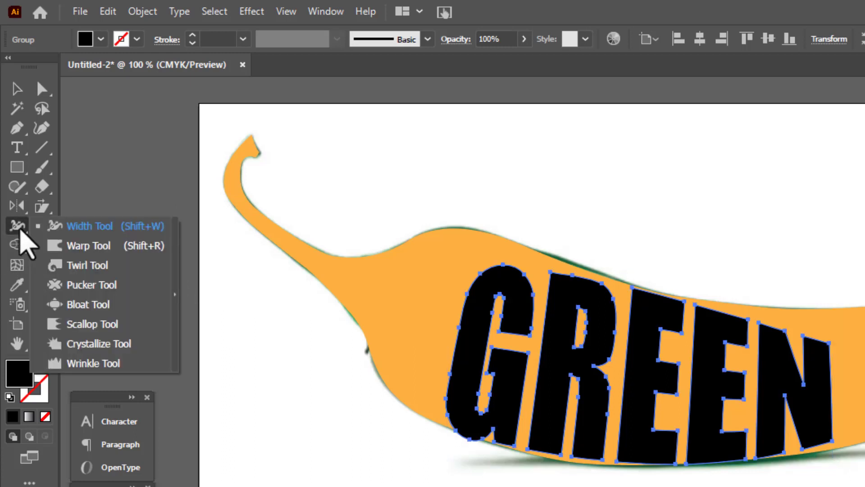
{"action": "left_click", "coordinate": [121, 246]}
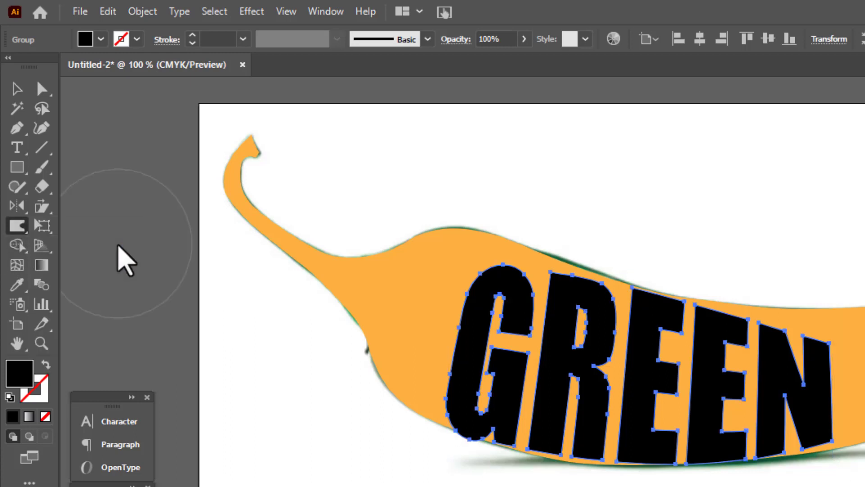
{"action": "mouse_move", "coordinate": [766, 328]}
{"action": "left_mouse_down"}
{"action": "mouse_move", "coordinate": [791, 310]}
{"action": "mouse_move", "coordinate": [825, 323]}
{"action": "mouse_move", "coordinate": [836, 296]}
{"action": "mouse_move", "coordinate": [788, 286]}
{"action": "mouse_move", "coordinate": [715, 310]}
{"action": "mouse_move", "coordinate": [707, 300]}
{"action": "mouse_move", "coordinate": [672, 301]}
{"action": "left_mouse_up"}
{"action": "mouse_move", "coordinate": [473, 211]}
{"action": "left_mouse_down"}
{"action": "mouse_move", "coordinate": [389, 184]}
{"action": "mouse_move", "coordinate": [428, 210]}
{"action": "mouse_move", "coordinate": [479, 218]}
{"action": "mouse_move", "coordinate": [468, 219]}
{"action": "mouse_move", "coordinate": [496, 209]}
{"action": "mouse_move", "coordinate": [451, 295]}
{"action": "mouse_move", "coordinate": [456, 315]}
{"action": "mouse_move", "coordinate": [527, 305]}
{"action": "mouse_move", "coordinate": [549, 313]}
{"action": "mouse_move", "coordinate": [358, 325]}
{"action": "left_mouse_up"}
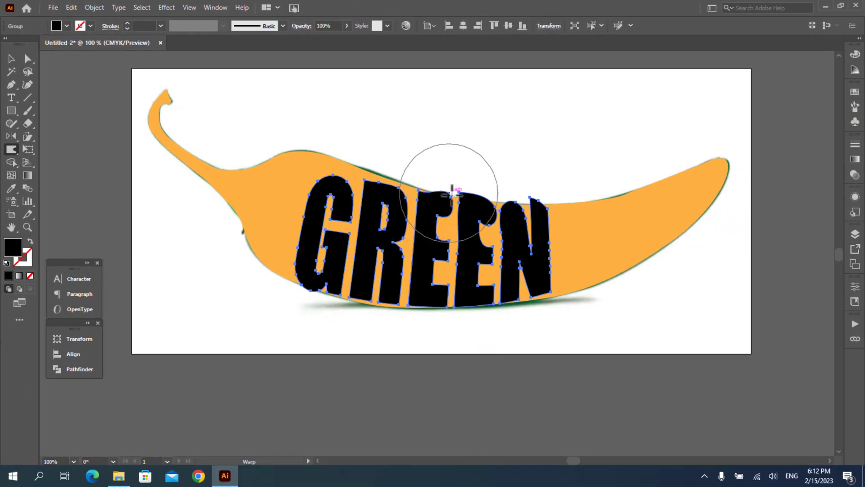
{"action": "mouse_move", "coordinate": [335, 168]}
{"action": "left_mouse_down"}
{"action": "mouse_move", "coordinate": [357, 152]}
{"action": "mouse_move", "coordinate": [338, 164]}
{"action": "left_mouse_up"}
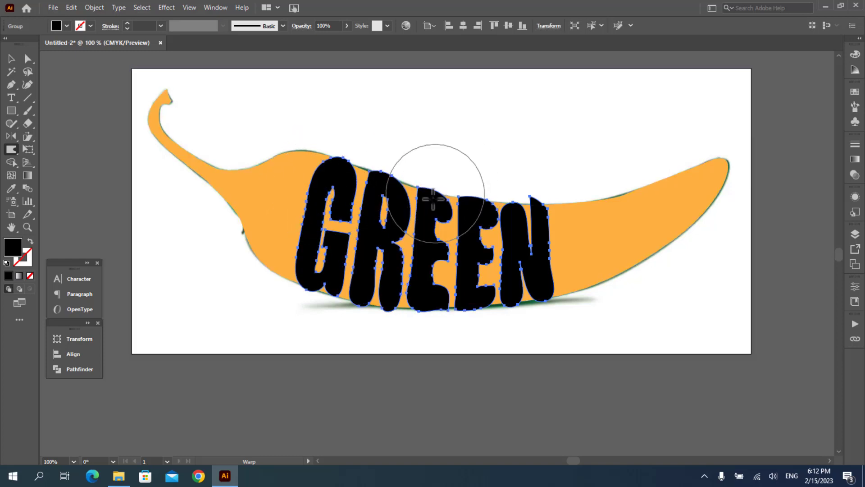
Remove the orange areas between and around the GREEN letters using Shape Builder on the text and pepper shape
{"action": "key", "text": "v"}
{"action": "left_click", "coordinate": [386, 380]}
{"action": "left_click", "coordinate": [352, 199]}
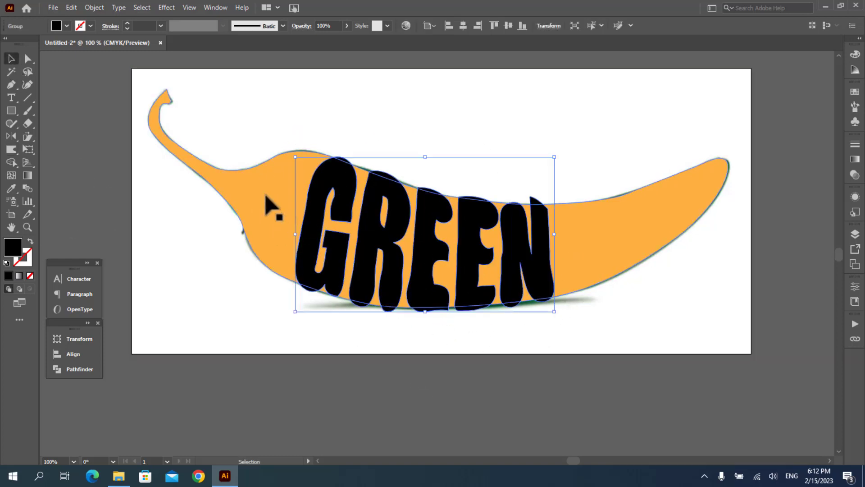
{"action": "left_click", "coordinate": [269, 206], "text": "shift"}
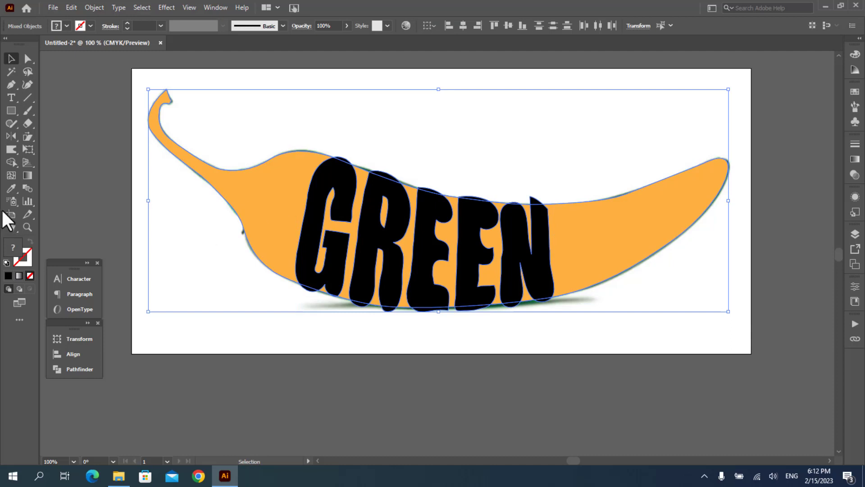
{"action": "left_click", "coordinate": [12, 162]}
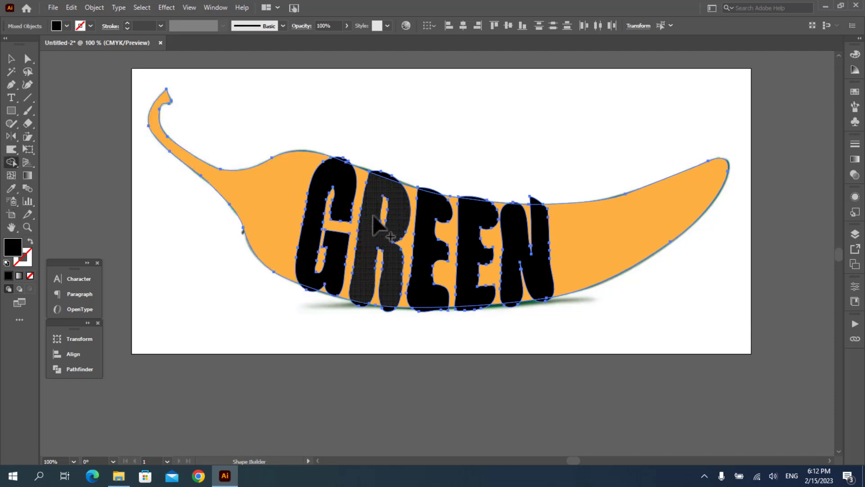
{"action": "left_click", "coordinate": [371, 238], "text": "ctrl"}
{"action": "left_click_drag", "start_coordinate": [573, 255], "coordinate": [478, 253]}
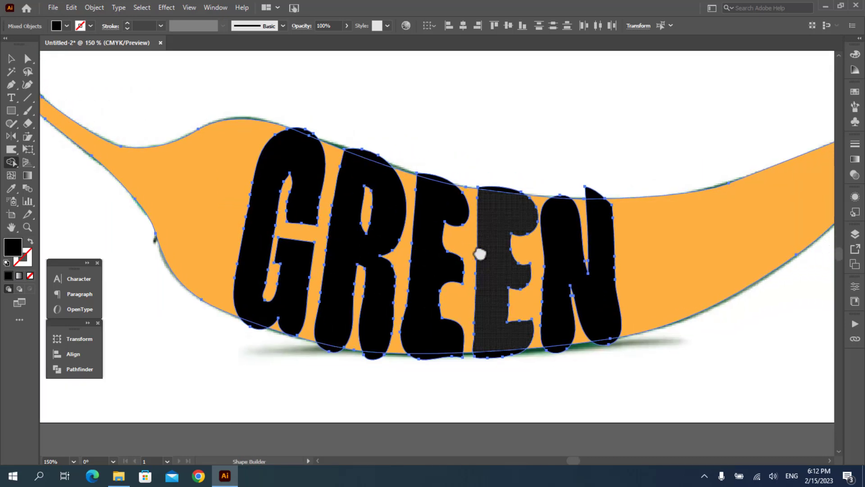
{"action": "left_click", "coordinate": [335, 189], "text": "alt"}
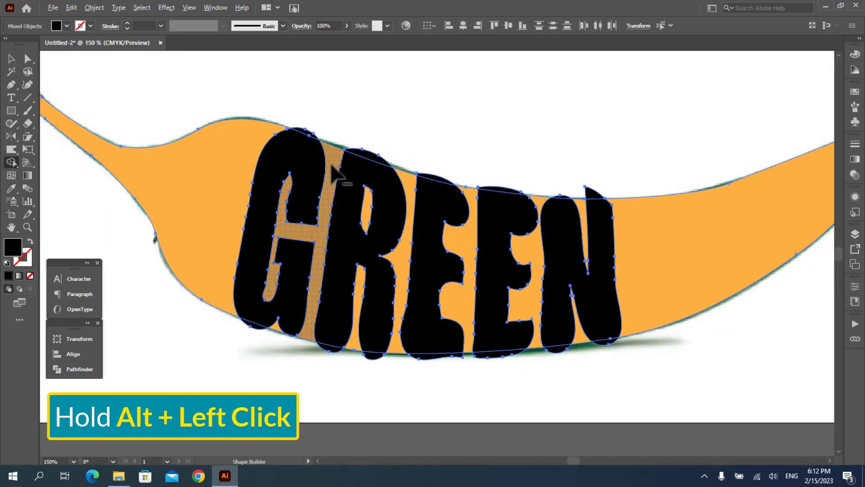
{"action": "left_click", "coordinate": [411, 191], "text": "alt"}
{"action": "left_click", "coordinate": [470, 233], "text": "alt"}
{"action": "left_click", "coordinate": [532, 247], "text": "alt"}
{"action": "left_click", "coordinate": [582, 207], "text": "alt"}
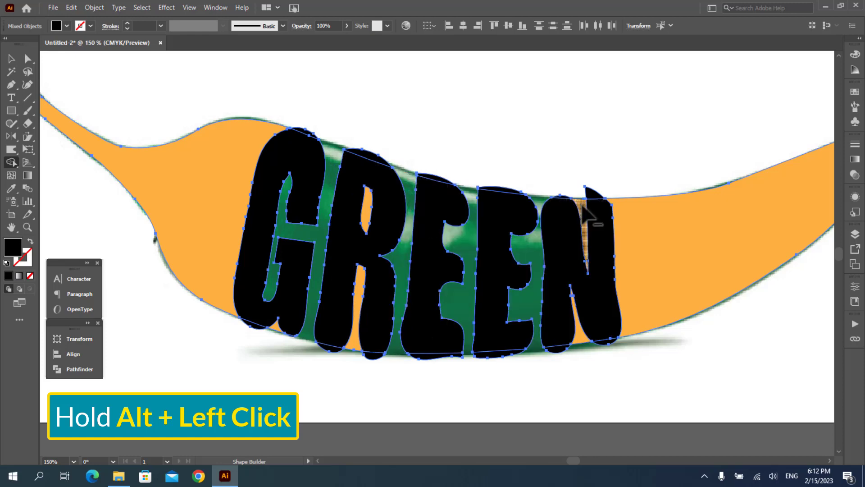
Remove the orange openings of the R and trim the letter parts that extend past the pepper's outline
{"action": "left_click", "coordinate": [365, 212], "text": "alt"}
{"action": "left_click", "coordinate": [358, 298], "text": "alt"}
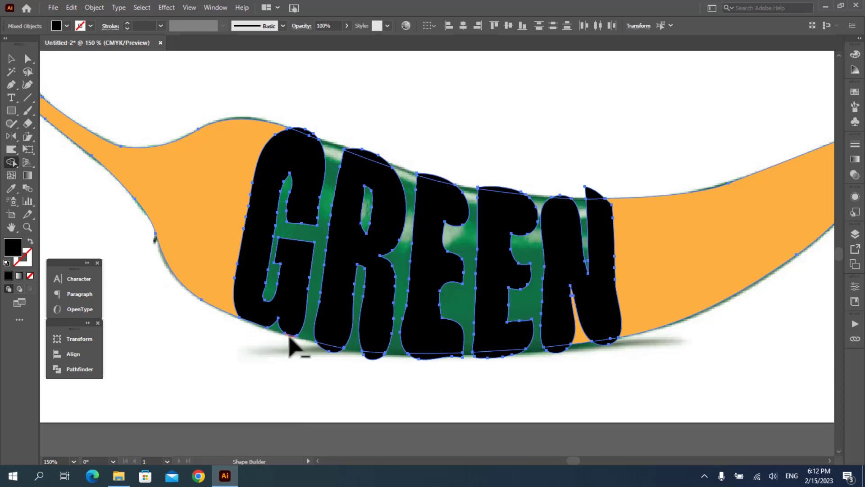
{"action": "left_click", "coordinate": [557, 351], "text": "alt"}
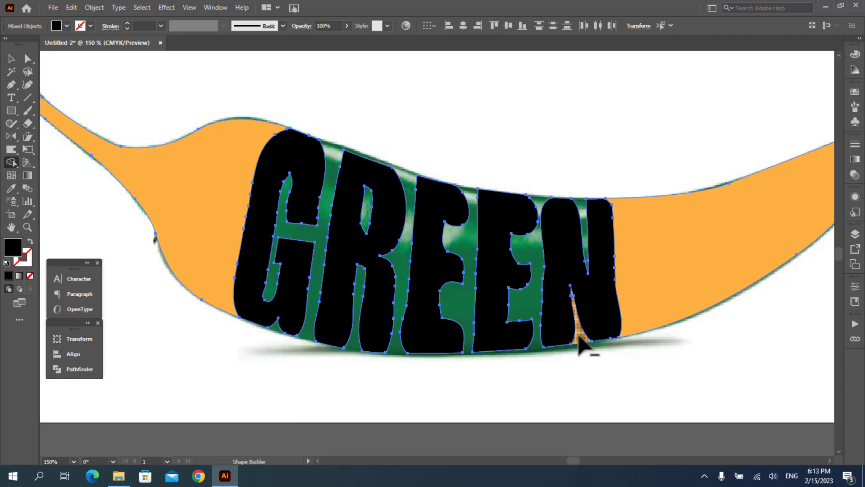
Fill the orange pepper parts and the letters with black and unite them with Pathfinder
{"action": "left_click", "coordinate": [11, 59]}
{"action": "scroll", "coordinate": [469, 278], "scroll_direction": "down", "scroll_amount": 2}
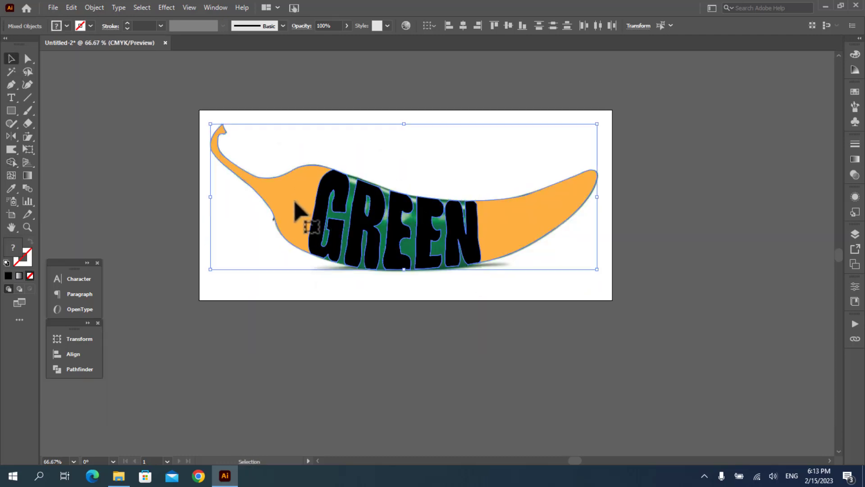
{"action": "left_click", "coordinate": [855, 92]}
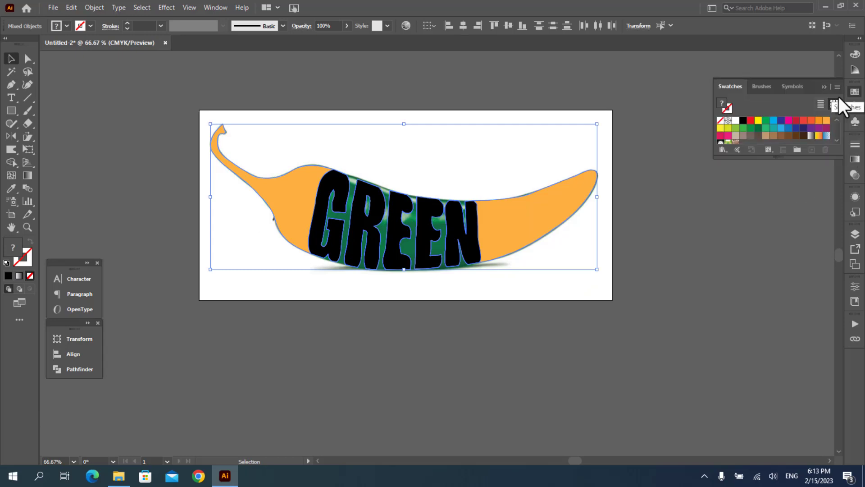
{"action": "left_click", "coordinate": [743, 121]}
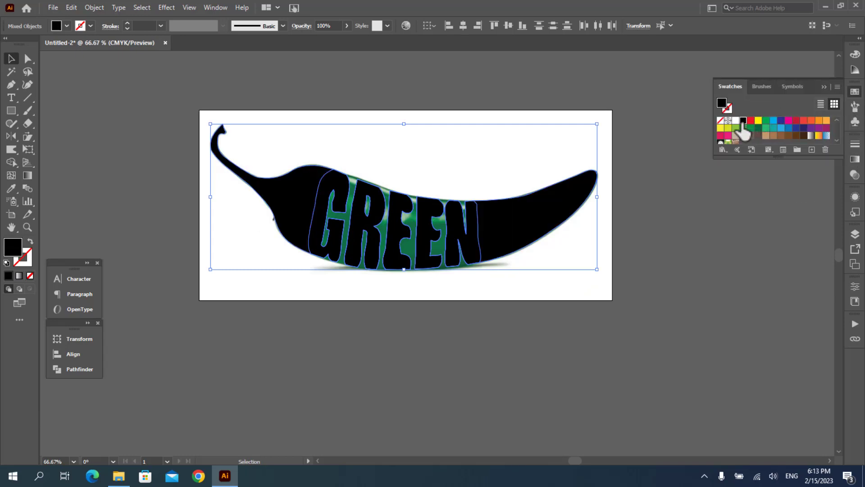
{"action": "left_click", "coordinate": [823, 86]}
{"action": "left_click", "coordinate": [89, 323]}
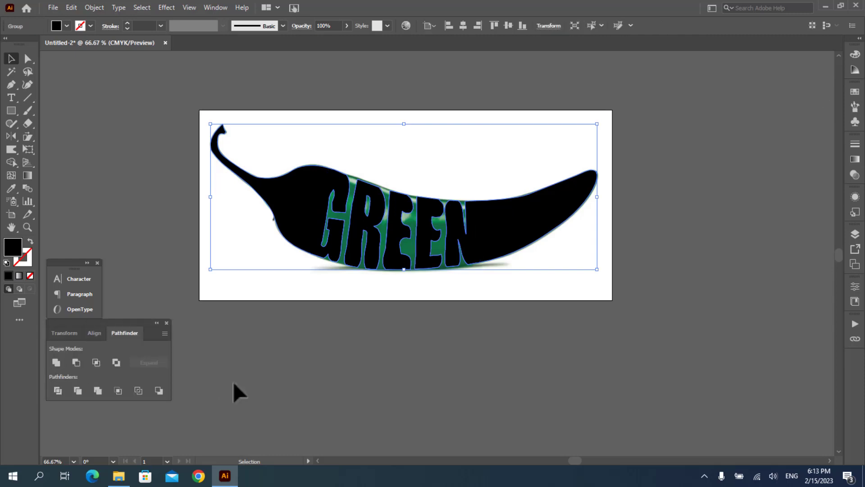
{"action": "left_click", "coordinate": [450, 363]}
{"action": "left_click_drag", "start_coordinate": [492, 259], "coordinate": [495, 375]}
{"action": "key", "text": "ctrl+z"}
{"action": "left_click", "coordinate": [507, 363]}
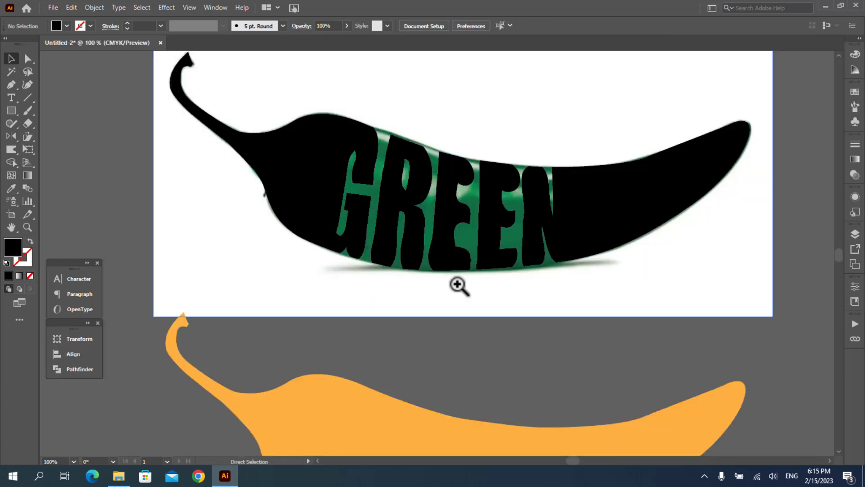
Move the black lettered pepper up off the chilli photo
{"action": "left_click", "coordinate": [438, 274], "text": "alt"}
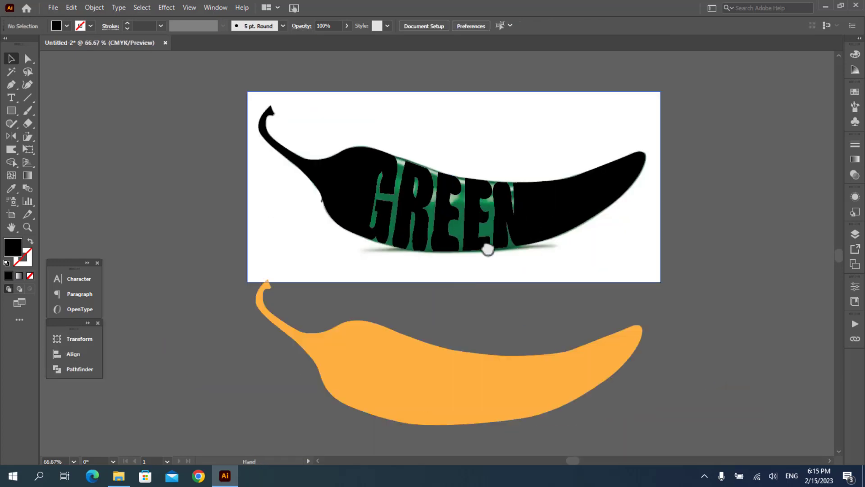
{"action": "left_click_drag", "start_coordinate": [487, 249], "coordinate": [452, 103]}
{"action": "left_click_drag", "start_coordinate": [488, 206], "coordinate": [485, 282]}
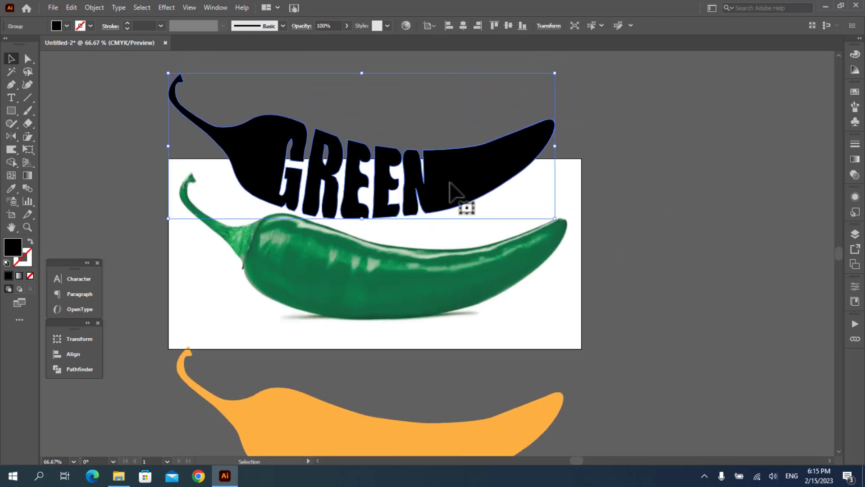
{"action": "left_click_drag", "start_coordinate": [453, 191], "coordinate": [455, 154]}
Save the green chilli photo as a pattern swatch
{"action": "left_click", "coordinate": [353, 276]}
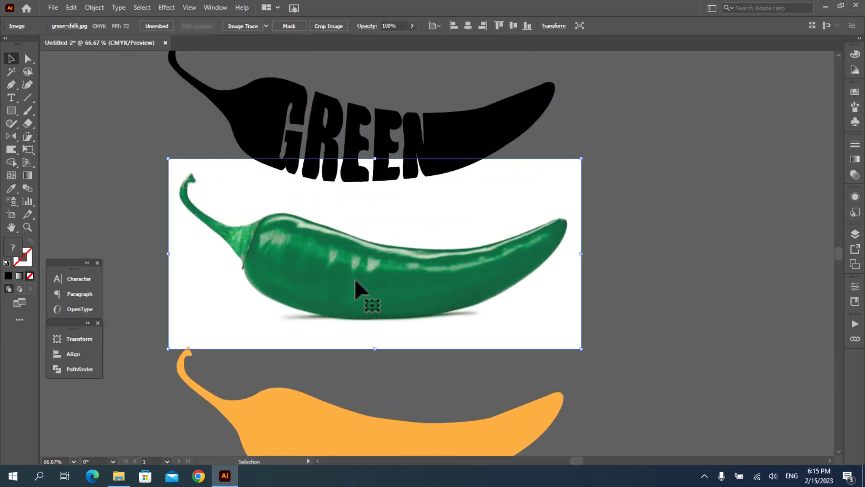
{"action": "left_click", "coordinate": [855, 92]}
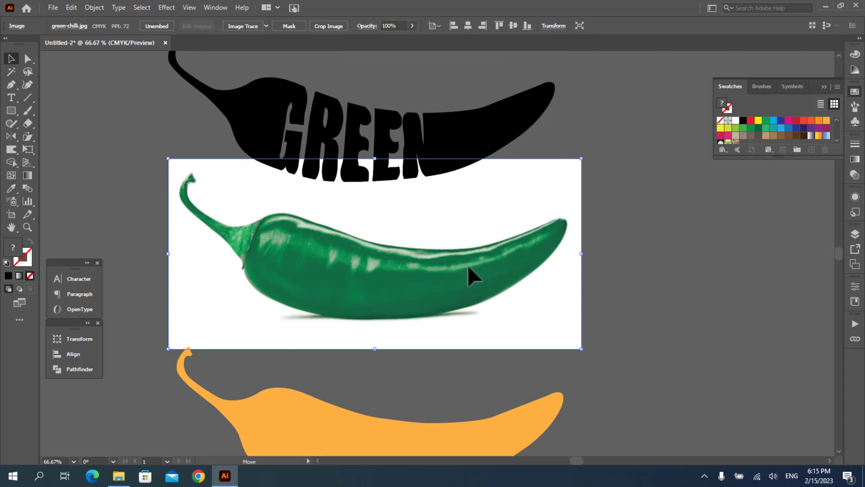
{"action": "left_click_drag", "start_coordinate": [468, 265], "coordinate": [747, 122]}
Fill the black lettered pepper with the chilli photo pattern swatch and move it beside the artboard
{"action": "left_click", "coordinate": [497, 134]}
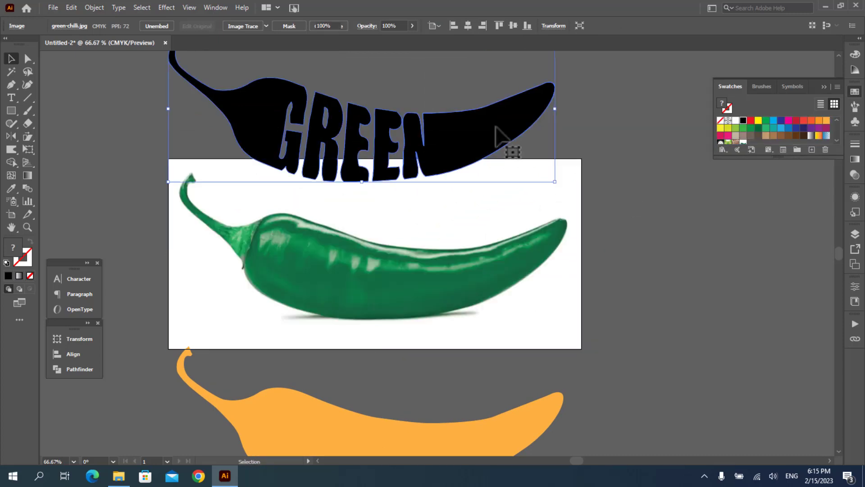
{"action": "scroll", "coordinate": [768, 137], "scroll_direction": "down", "scroll_amount": 3}
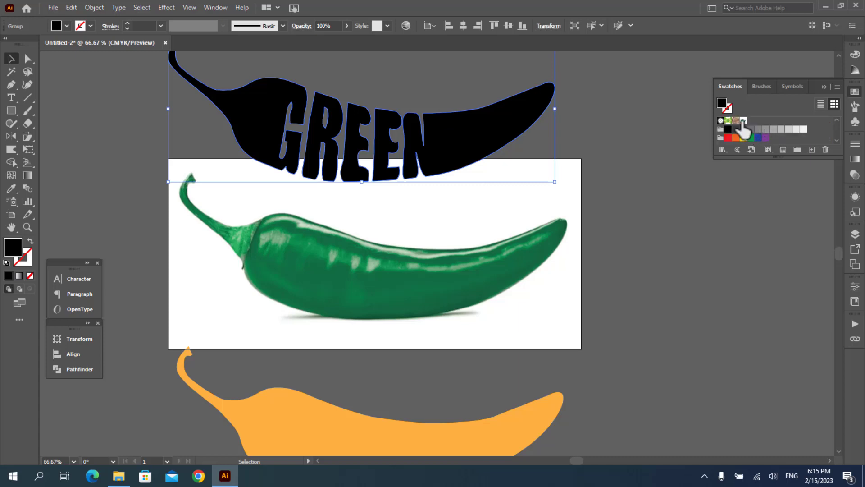
{"action": "left_click", "coordinate": [743, 121]}
{"action": "left_click_drag", "start_coordinate": [437, 142], "coordinate": [569, 244]}
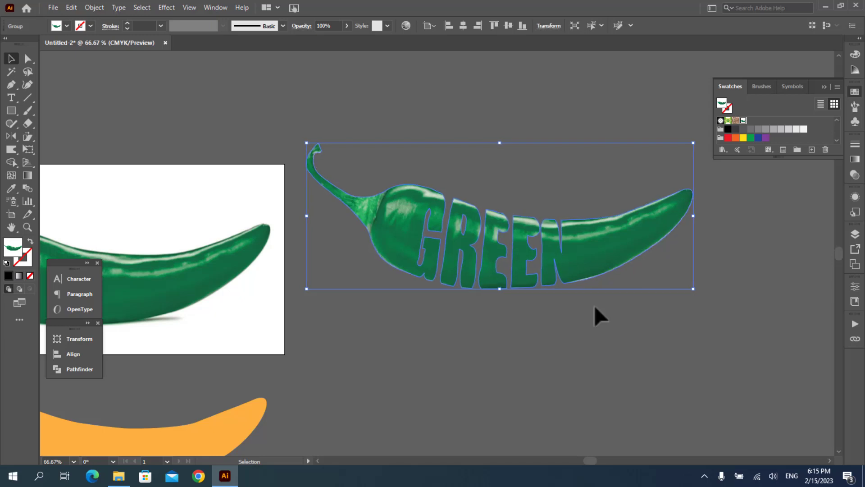
{"action": "left_click", "coordinate": [529, 308]}
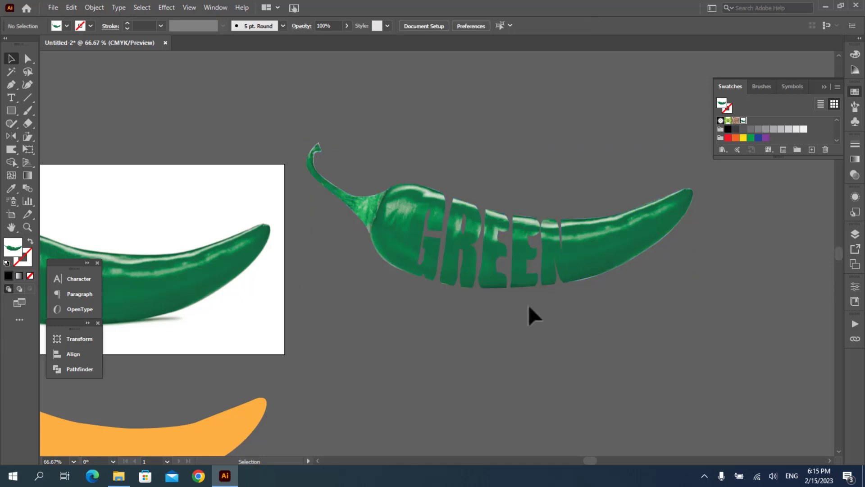
Draw an ellipse about 300 by 16 px beneath the lettered pepper and another about 68 by 3 px at its upper edge
{"action": "left_click_drag", "start_coordinate": [8, 112], "coordinate": [46, 135]}
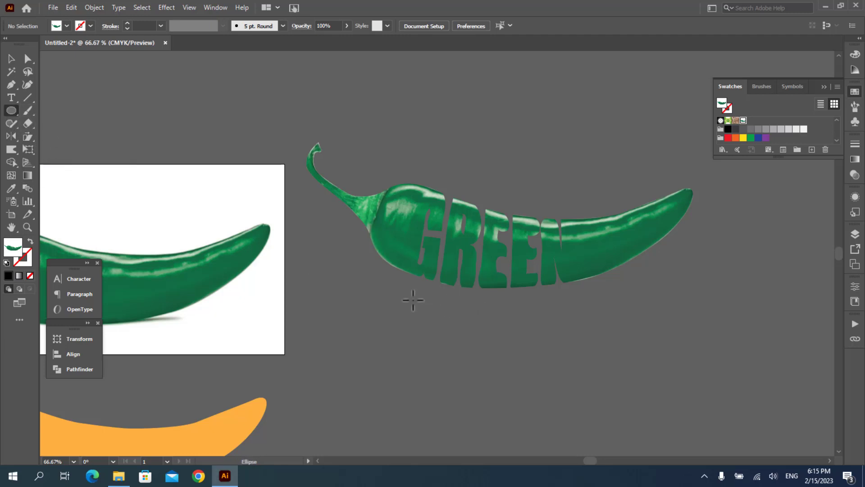
{"action": "left_click_drag", "start_coordinate": [415, 301], "coordinate": [611, 310]}
{"action": "key", "text": "ctrl+plus"}
{"action": "key", "text": "ctrl+plus"}
{"action": "key", "text": "ctrl+plus"}
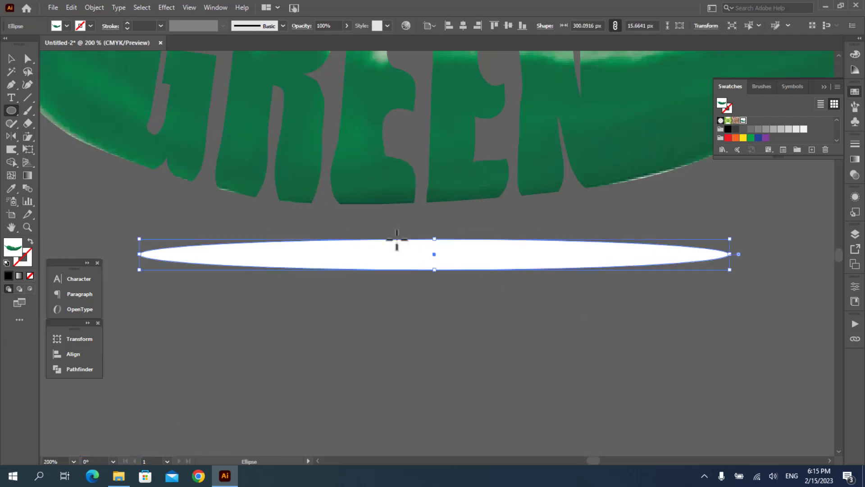
{"action": "left_click_drag", "start_coordinate": [338, 226], "coordinate": [458, 245]}
Fill both the large and the small ellipse beneath the pepper with black
{"action": "key", "text": "v"}
{"action": "left_click", "coordinate": [728, 128]}
{"action": "left_click", "coordinate": [602, 265]}
{"action": "left_click", "coordinate": [728, 129]}
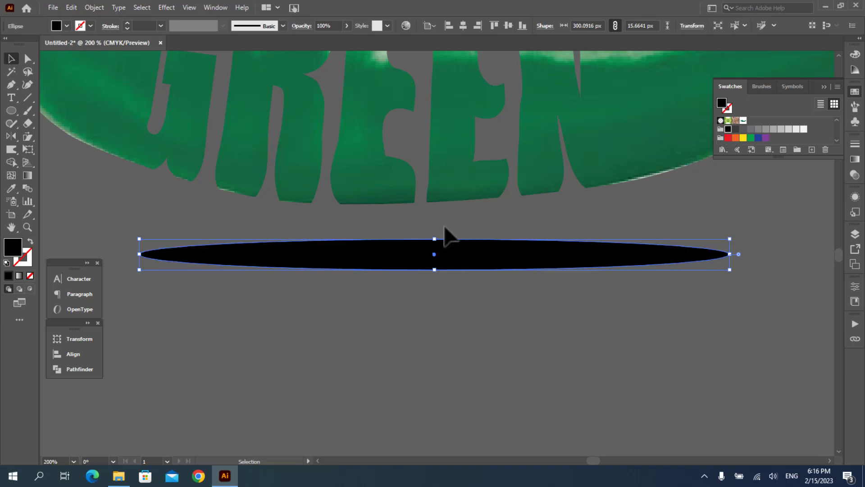
{"action": "left_click", "coordinate": [445, 242]}
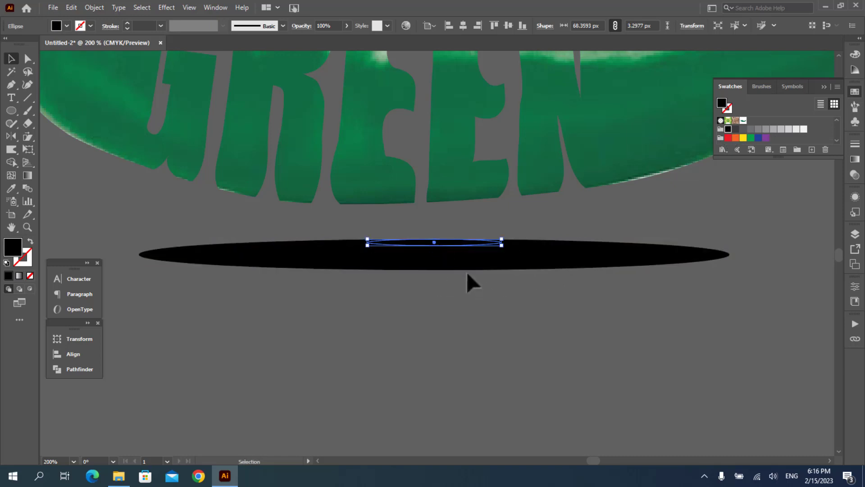
Set the large ellipse's opacity to 0%
{"action": "left_click", "coordinate": [482, 268]}
{"action": "left_click", "coordinate": [855, 175]}
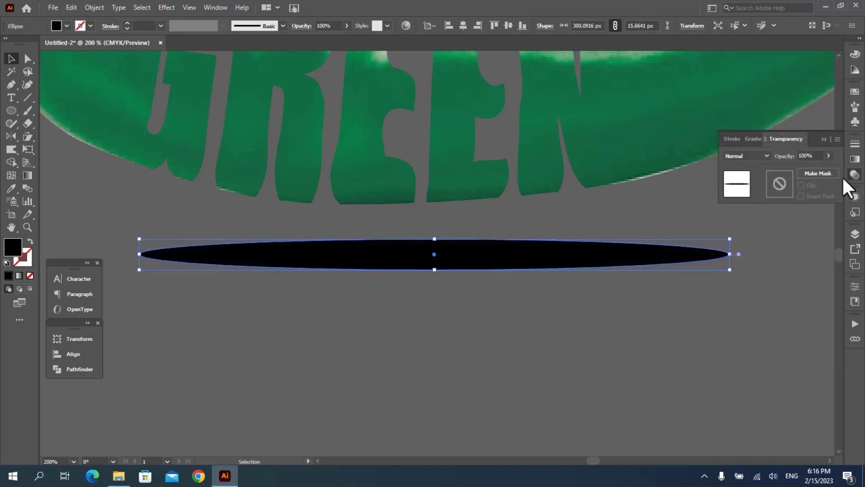
{"action": "left_click_drag", "start_coordinate": [799, 168], "coordinate": [780, 168]}
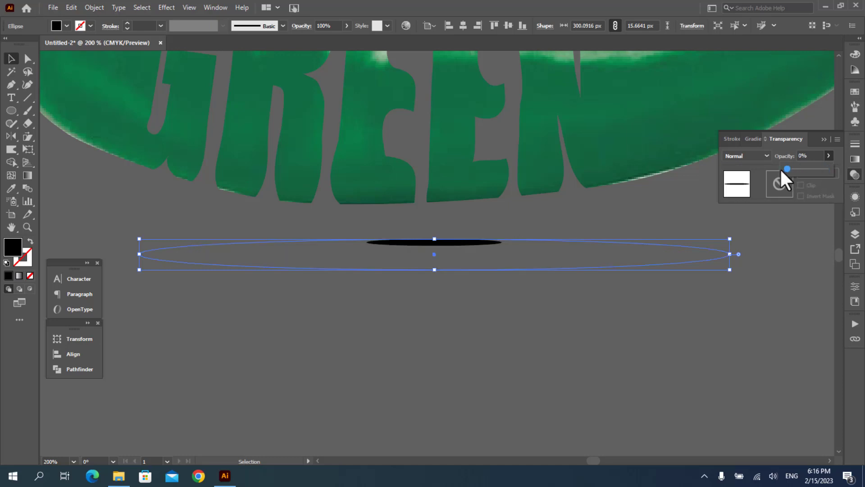
{"action": "left_click", "coordinate": [824, 140]}
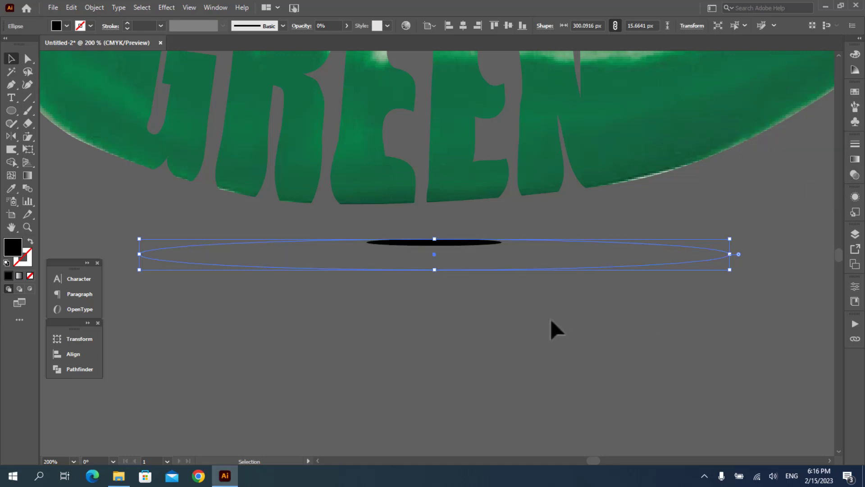
{"action": "left_click", "coordinate": [458, 302]}
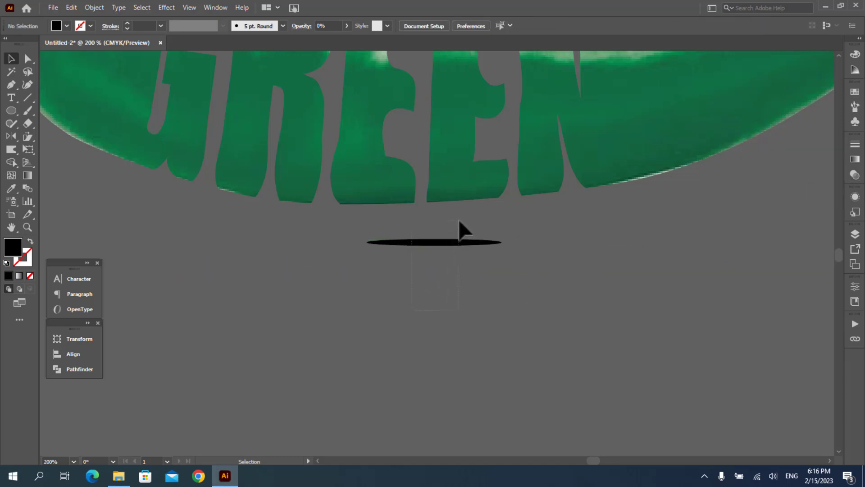
Make a blend between the small black ellipse and the transparent large ellipse
{"action": "left_click_drag", "start_coordinate": [411, 310], "coordinate": [459, 221]}
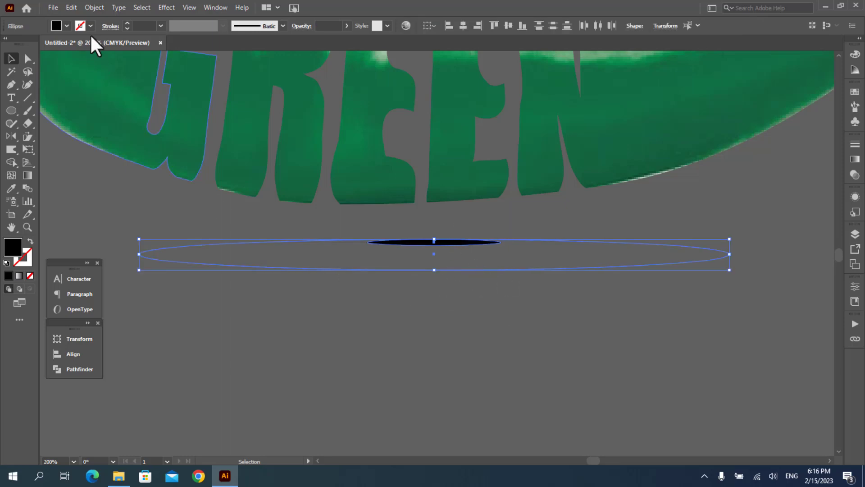
{"action": "left_click", "coordinate": [95, 6]}
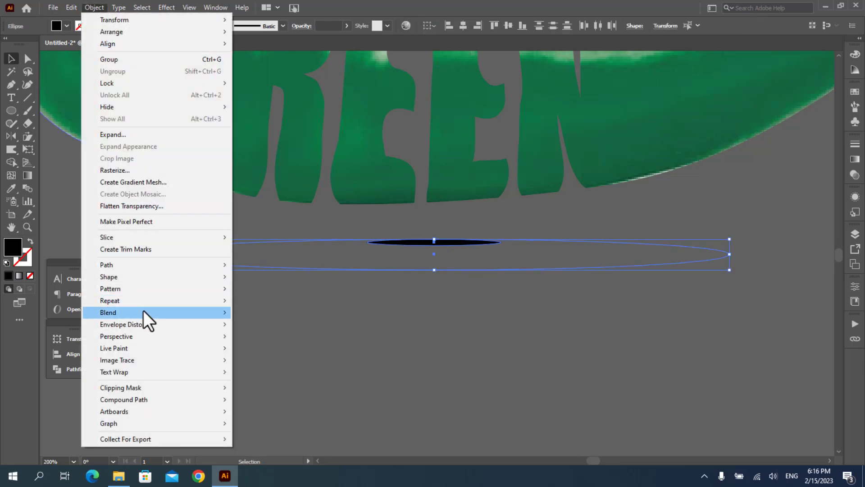
{"action": "mouse_move", "coordinate": [144, 311]}
{"action": "left_click", "coordinate": [263, 311]}
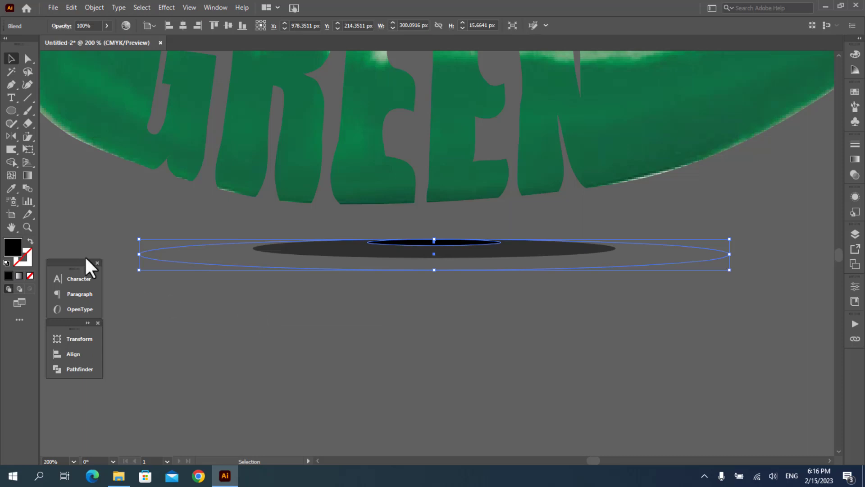
Change the shadow blend's spacing to Specified Steps and raise the step count for a smooth fade
{"action": "double_click", "coordinate": [28, 187]}
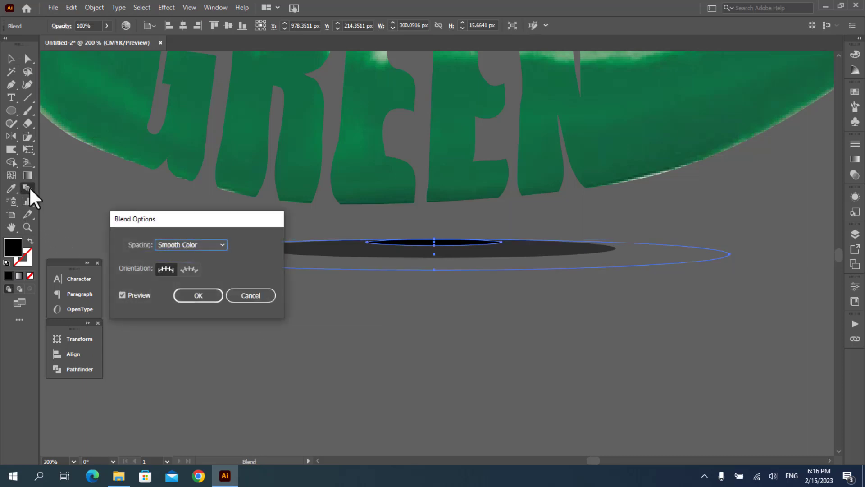
{"action": "left_click", "coordinate": [187, 244]}
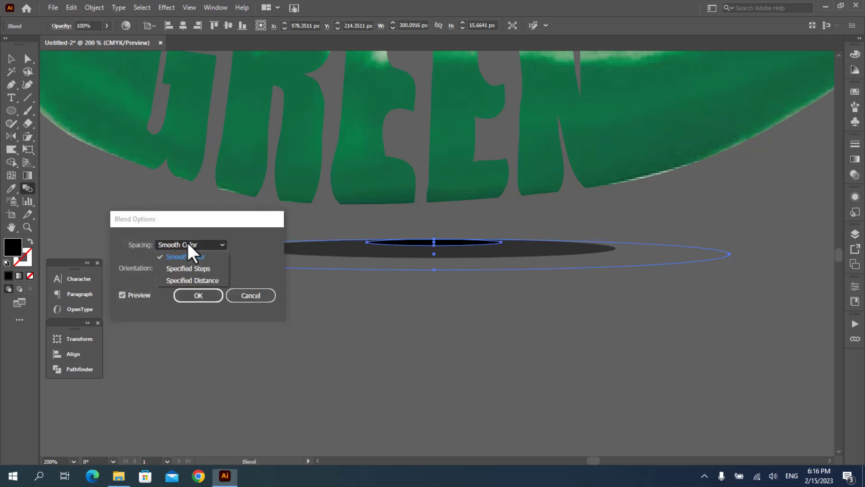
{"action": "left_click", "coordinate": [183, 266]}
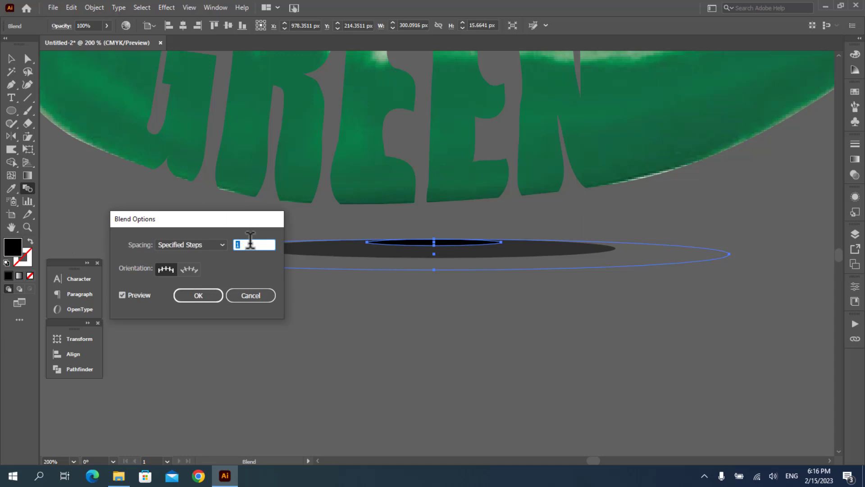
{"action": "left_click", "coordinate": [197, 296]}
{"action": "left_click", "coordinate": [12, 58]}
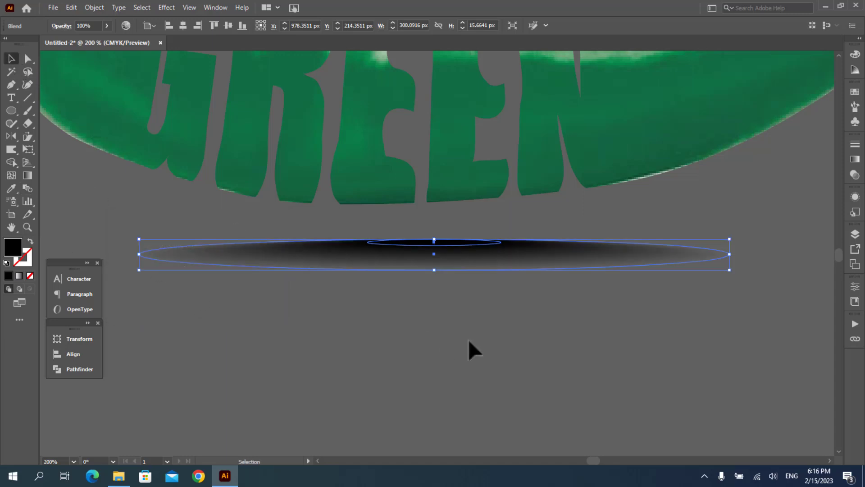
Move the blended shadow up until it sits directly beneath the lowest letters of the pepper
{"action": "left_click", "coordinate": [440, 283]}
{"action": "left_click_drag", "start_coordinate": [442, 260], "coordinate": [423, 226]}
{"action": "left_click", "coordinate": [410, 285], "text": "ctrl+alt"}
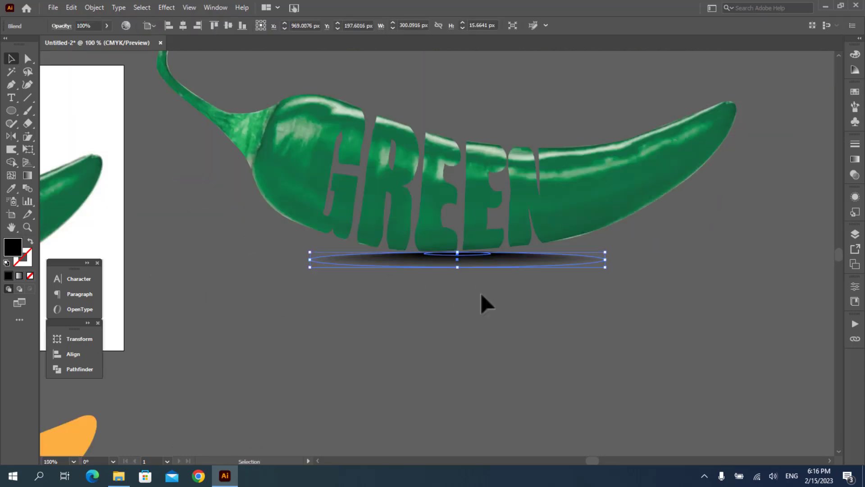
{"action": "left_click", "coordinate": [480, 293]}
{"action": "left_click_drag", "start_coordinate": [495, 264], "coordinate": [495, 265]}
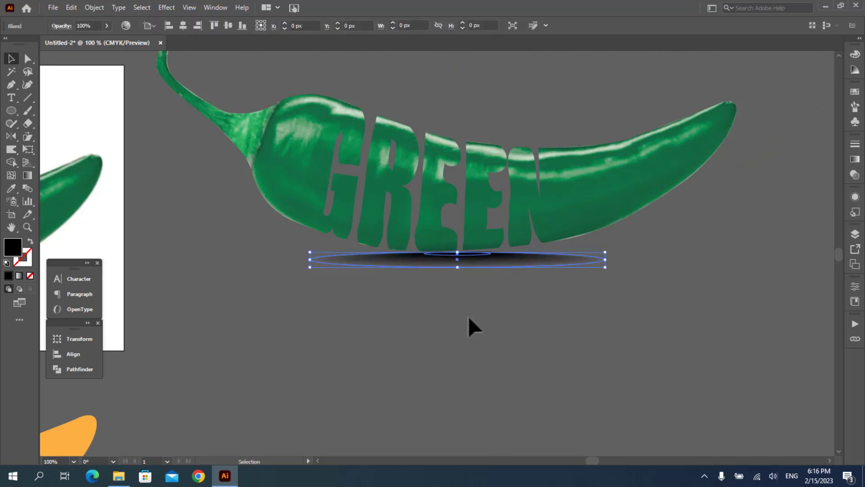
{"action": "left_click", "coordinate": [467, 316]}
{"action": "left_click", "coordinate": [411, 271], "text": "ctrl+alt"}
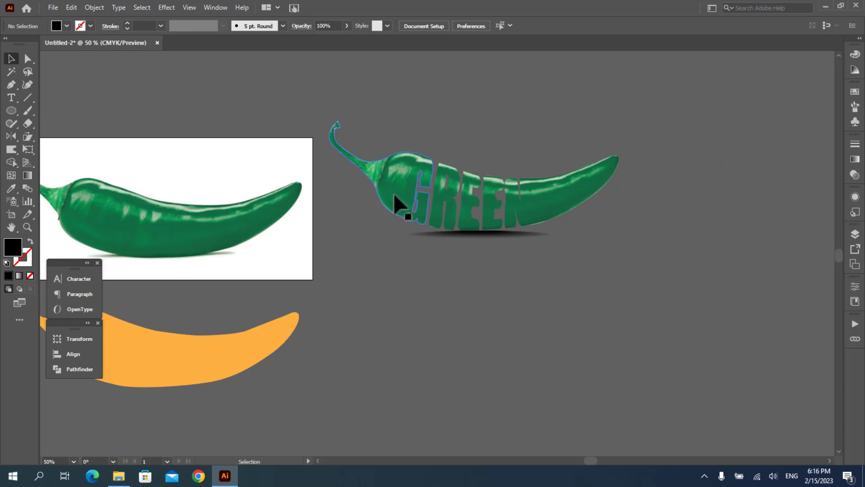
{"action": "left_click_drag", "start_coordinate": [395, 205], "coordinate": [378, 130]}
{"action": "key", "text": "ctrl+z"}
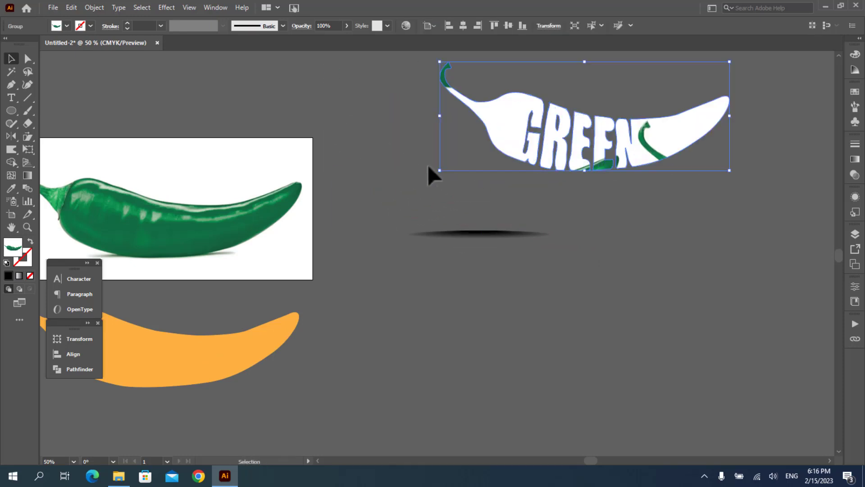
{"action": "key", "text": "ctrl+z"}
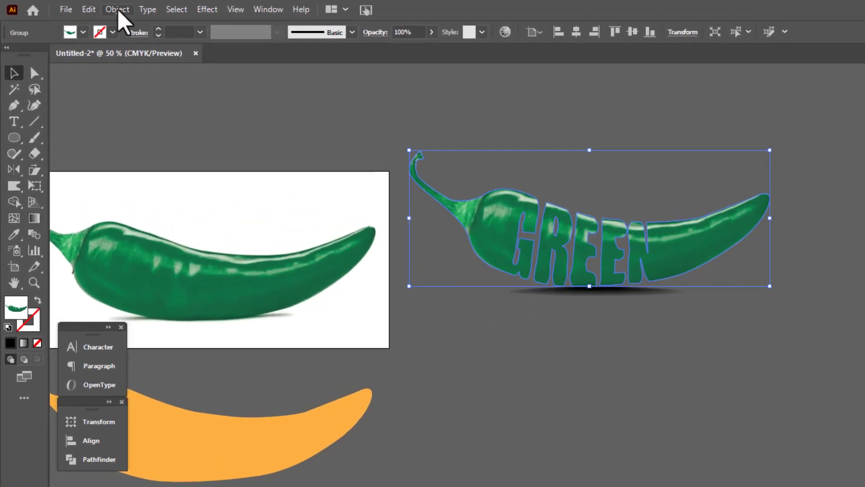
Expand the fill of the photo-textured lettered pepper group
{"action": "left_click", "coordinate": [94, 8]}
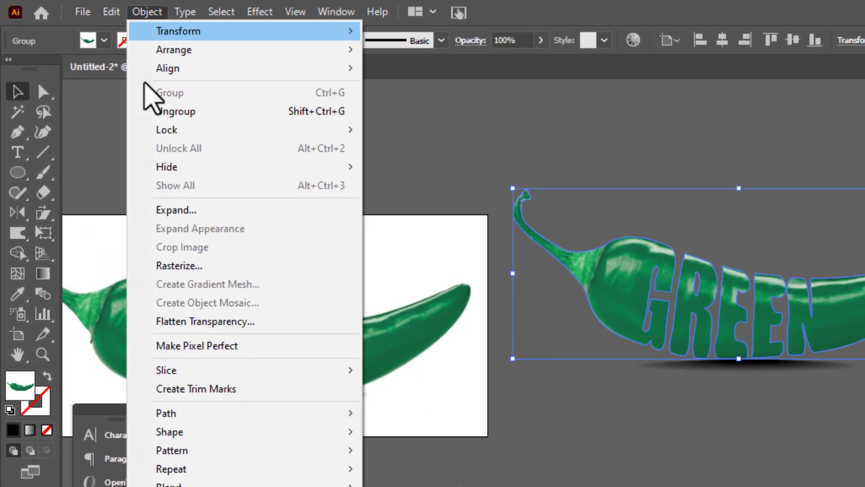
{"action": "left_click", "coordinate": [114, 135]}
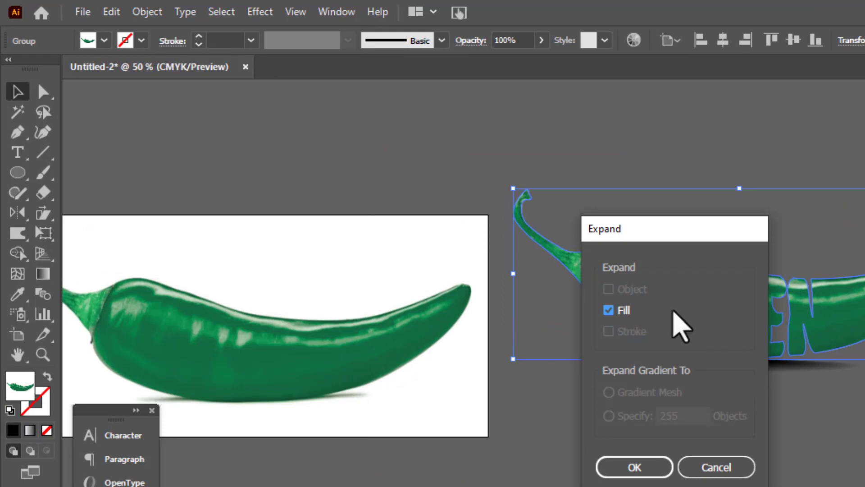
{"action": "left_click", "coordinate": [635, 465]}
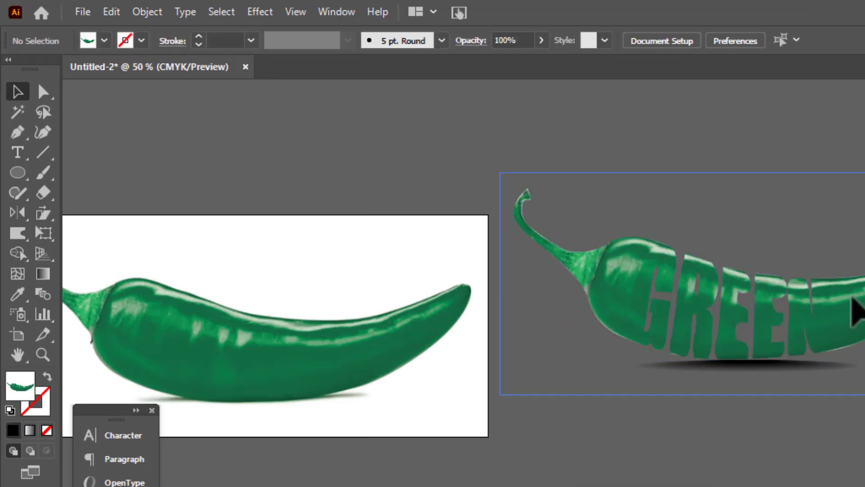
{"action": "mouse_move", "coordinate": [852, 299]}
{"action": "left_mouse_down"}
{"action": "mouse_move", "coordinate": [864, 209]}
{"action": "mouse_move", "coordinate": [864, 288]}
{"action": "left_mouse_up"}
{"action": "left_click_drag", "start_coordinate": [842, 229], "coordinate": [846, 233]}
{"action": "left_click_drag", "start_coordinate": [863, 229], "coordinate": [739, 224]}
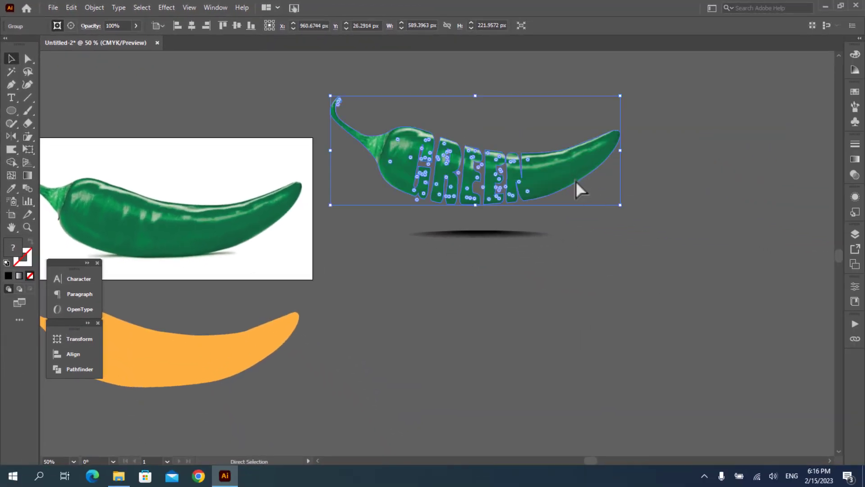
{"action": "key", "text": "ctrl+z"}
{"action": "key", "text": "ctrl+z"}
{"action": "key", "text": "ctrl+z"}
{"action": "left_click", "coordinate": [393, 306]}
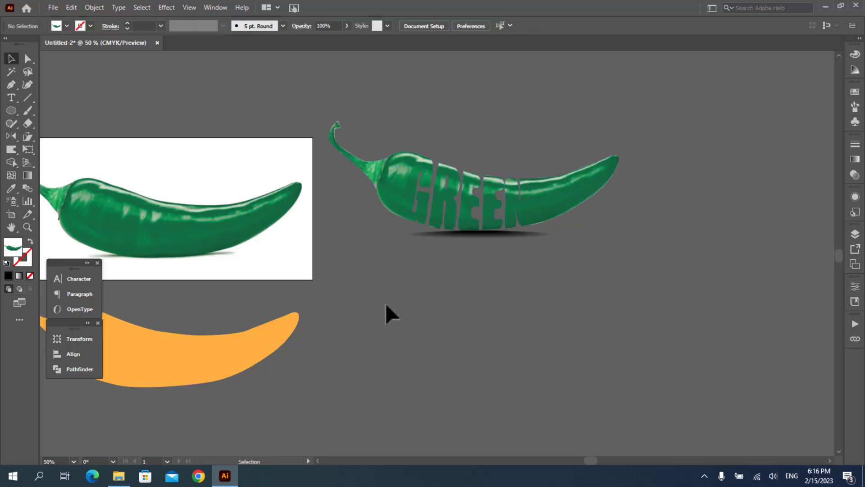
Move the chilli photo and orange silhouette off the artboard, and place the lettered pepper with its shadow on it
{"action": "left_click_drag", "start_coordinate": [448, 281], "coordinate": [627, 256]}
{"action": "left_click", "coordinate": [415, 273], "text": "ctrl+alt"}
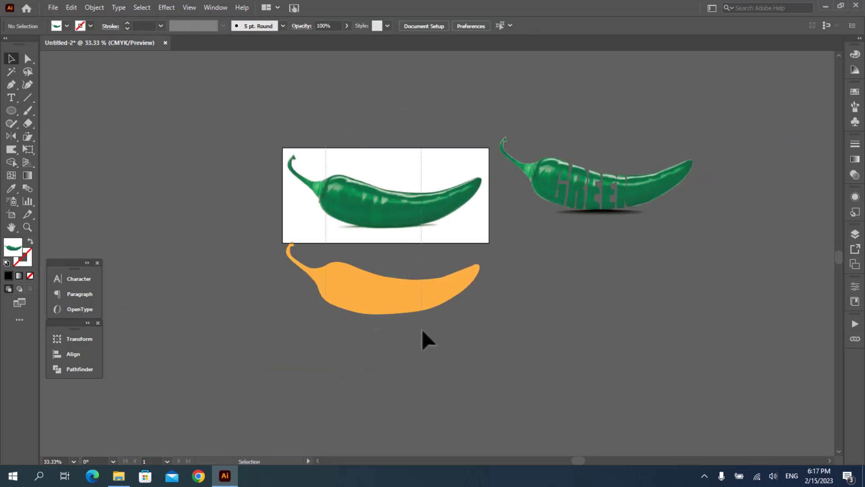
{"action": "left_click_drag", "start_coordinate": [422, 330], "coordinate": [177, 342]}
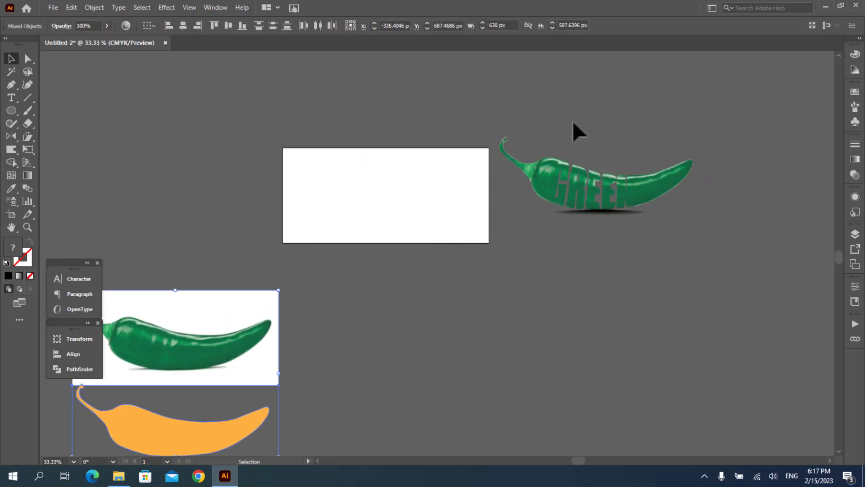
{"action": "left_click_drag", "start_coordinate": [667, 195], "coordinate": [453, 204]}
{"action": "left_click", "coordinate": [420, 296]}
Set the blended shadow's opacity to 64% and nudge it slightly up towards the letters
{"action": "key", "text": "ctrl+space"}
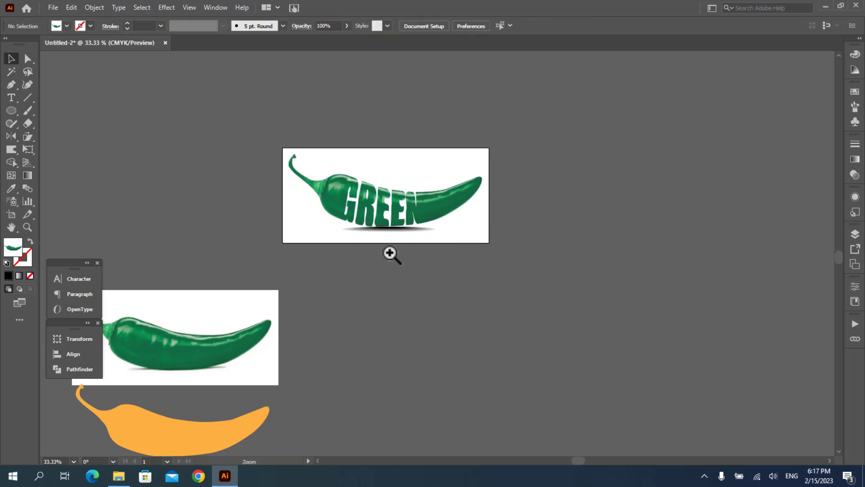
{"action": "left_click_drag", "start_coordinate": [382, 253], "coordinate": [442, 283]}
{"action": "left_click", "coordinate": [851, 174]}
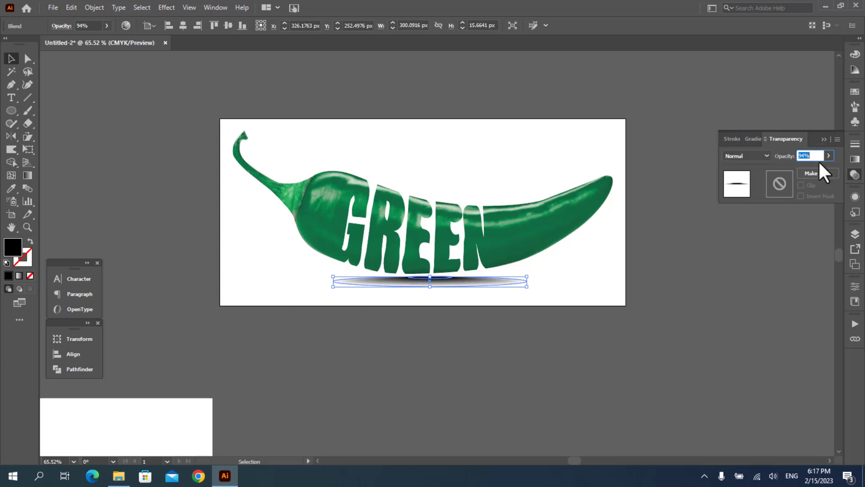
{"action": "scroll", "coordinate": [817, 155], "scroll_direction": "down", "scroll_amount": 13}
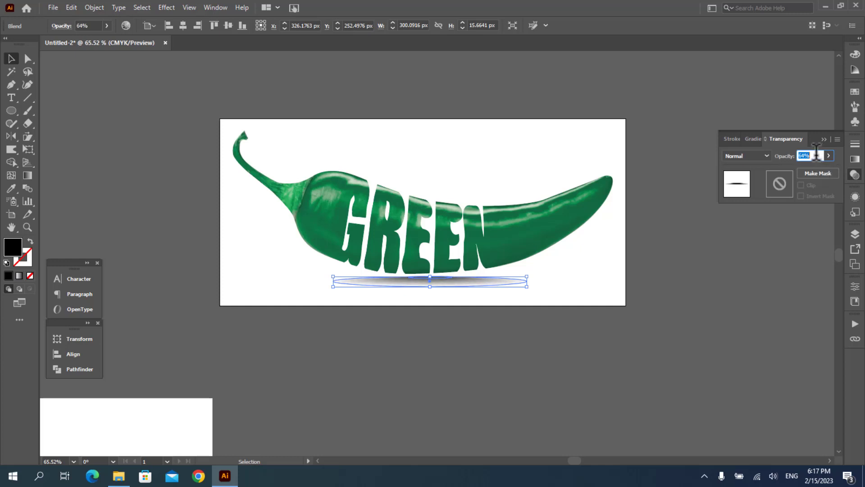
{"action": "left_click", "coordinate": [823, 139]}
{"action": "left_click", "coordinate": [616, 204]}
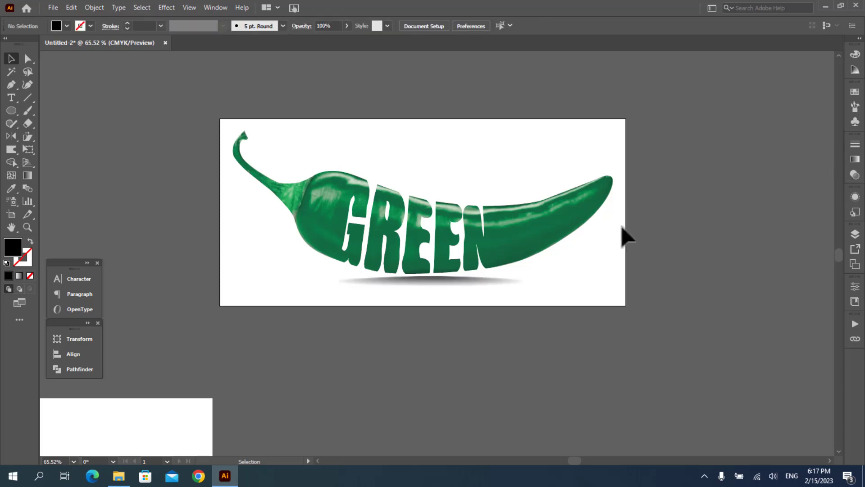
{"action": "left_click", "coordinate": [468, 281]}
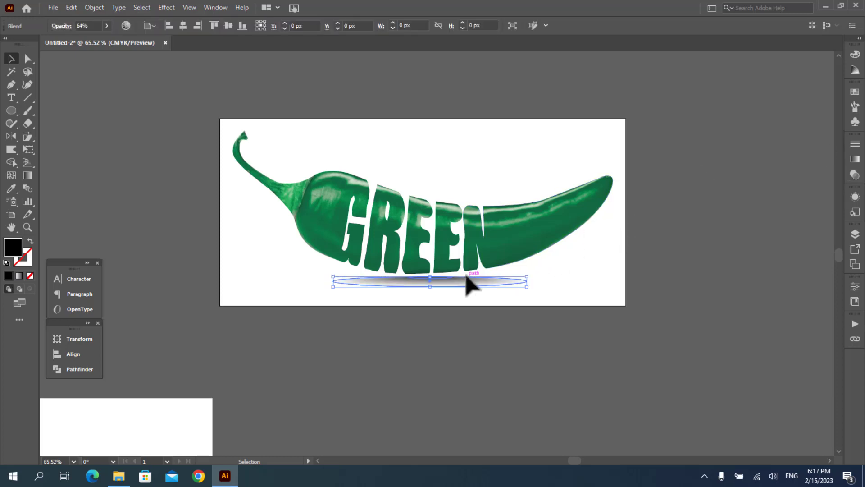
{"action": "left_click", "coordinate": [475, 321]}
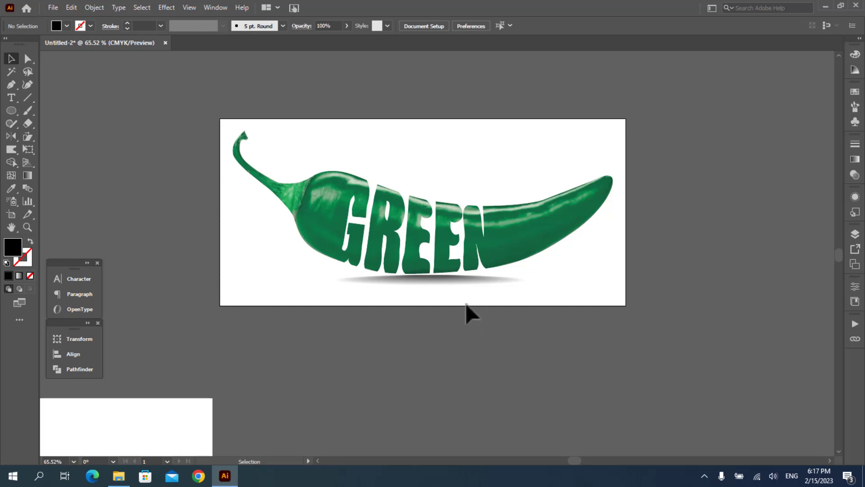
Apply a Feather effect with a 1 px radius to the lettered pepper group
{"action": "left_click", "coordinate": [447, 235], "text": "ctrl+alt"}
{"action": "left_click", "coordinate": [446, 235], "text": "ctrl+alt"}
{"action": "left_click", "coordinate": [436, 284], "text": "ctrl"}
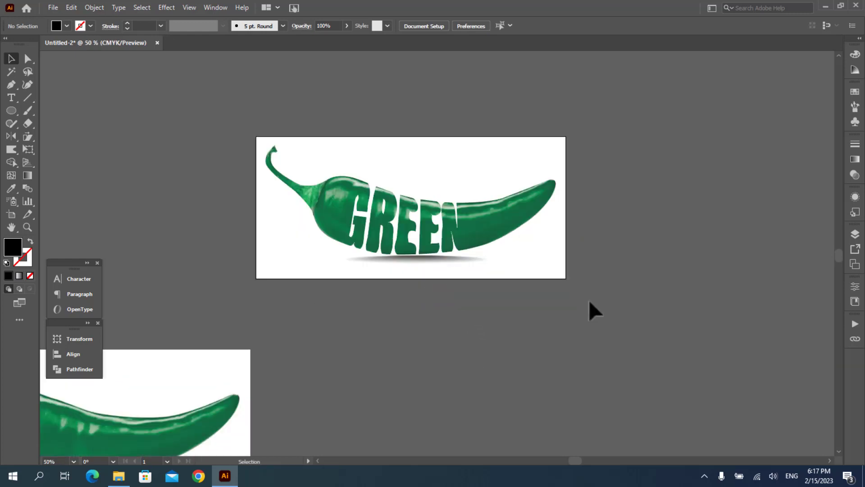
{"action": "left_click", "coordinate": [413, 220], "text": "ctrl"}
{"action": "left_click", "coordinate": [411, 291], "text": "ctrl"}
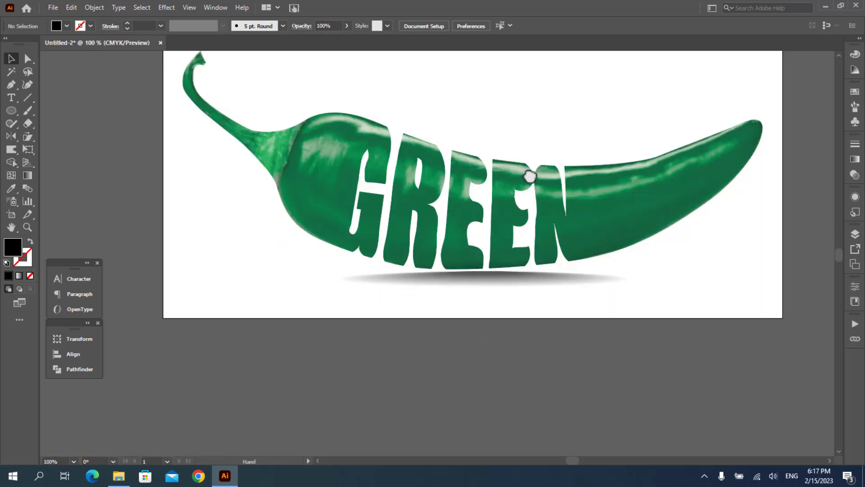
{"action": "left_click_drag", "start_coordinate": [531, 176], "coordinate": [477, 208]}
{"action": "left_click", "coordinate": [280, 192]}
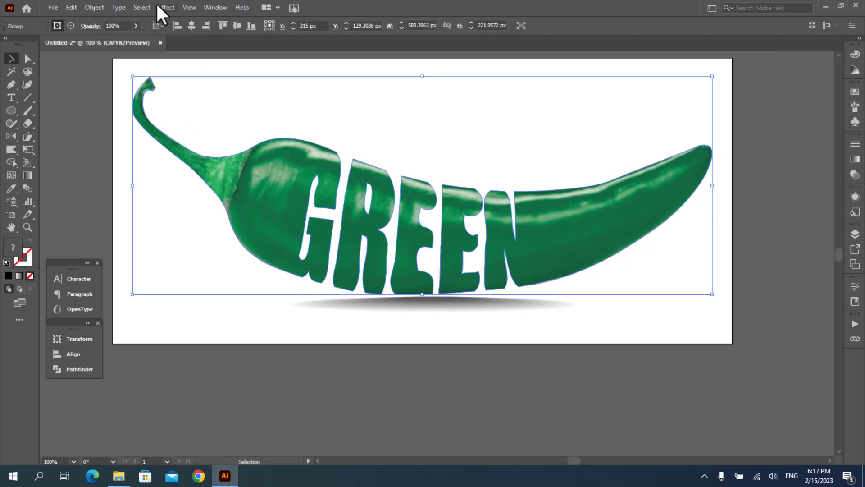
{"action": "left_click", "coordinate": [165, 8]}
{"action": "mouse_move", "coordinate": [228, 130]}
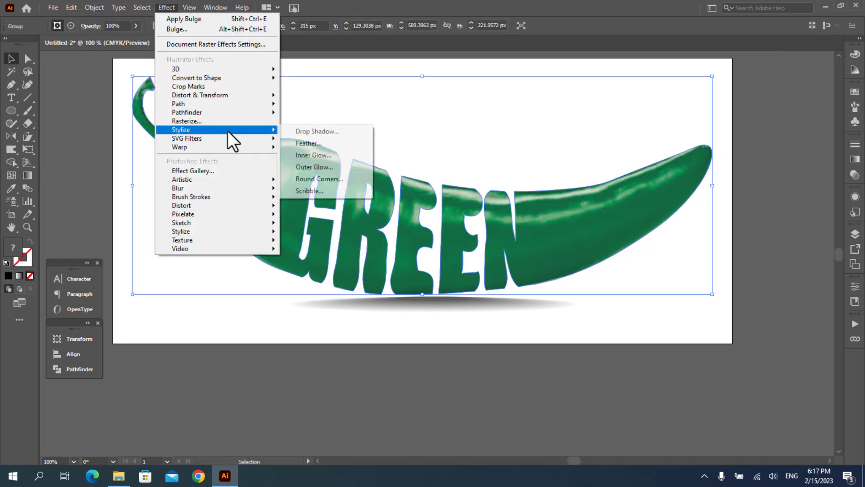
{"action": "left_click", "coordinate": [309, 142]}
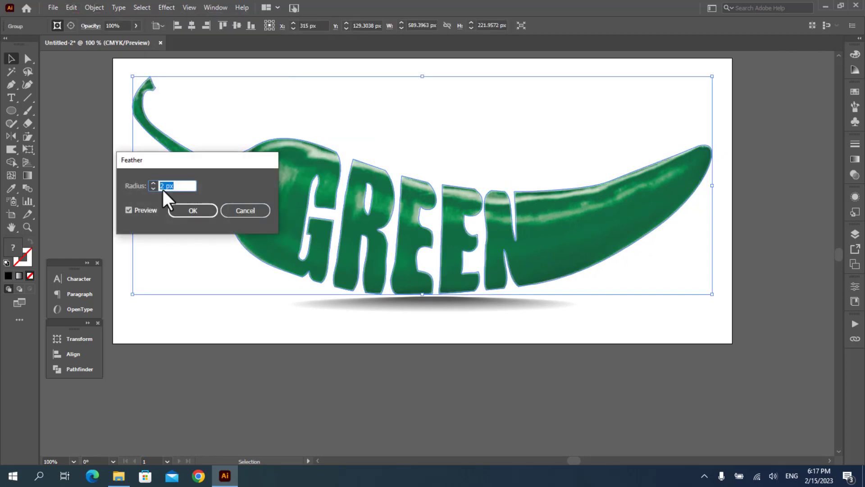
{"action": "left_click", "coordinate": [154, 188]}
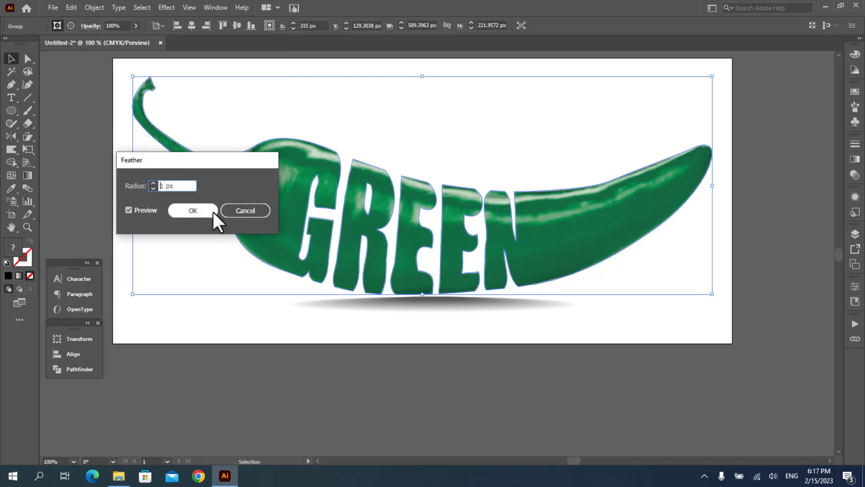
{"action": "left_click", "coordinate": [192, 211]}
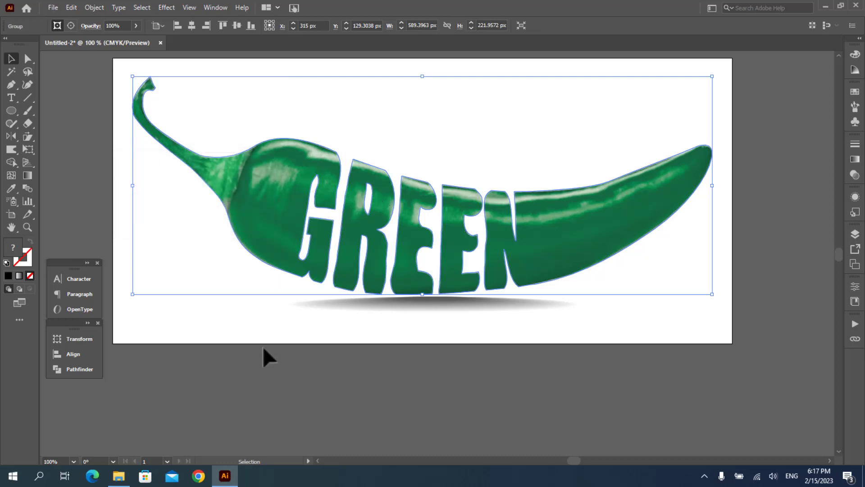
{"action": "left_click", "coordinate": [264, 346]}
{"action": "scroll", "coordinate": [427, 282], "scroll_direction": "down", "scroll_amount": 3}
{"action": "left_click_drag", "start_coordinate": [427, 282], "coordinate": [602, 303]}
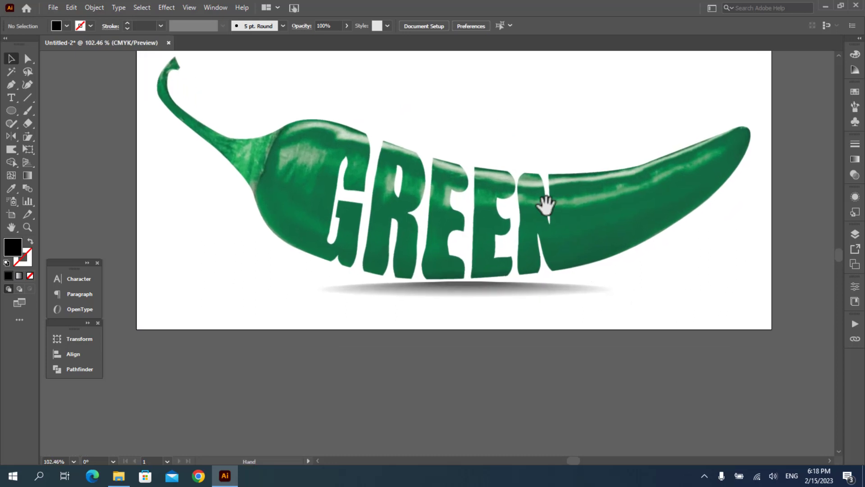
{"action": "left_click_drag", "start_coordinate": [541, 209], "coordinate": [537, 275]}
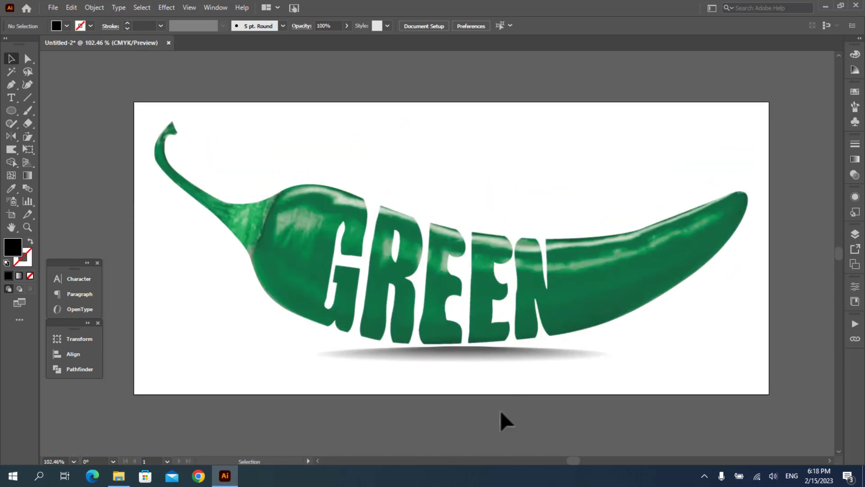